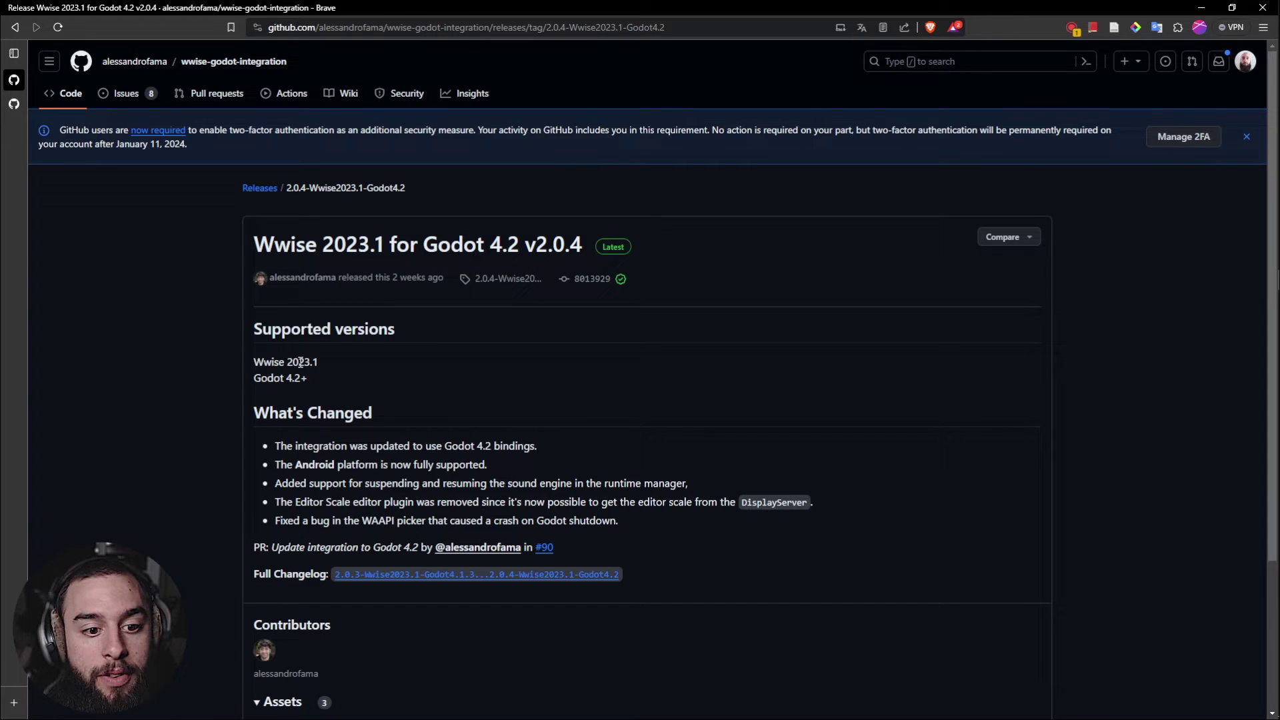
# - Switch to the godotengine/godot releases page and scroll down to the 4.2-stable release and its Assets
pyautogui.click(393, 371)
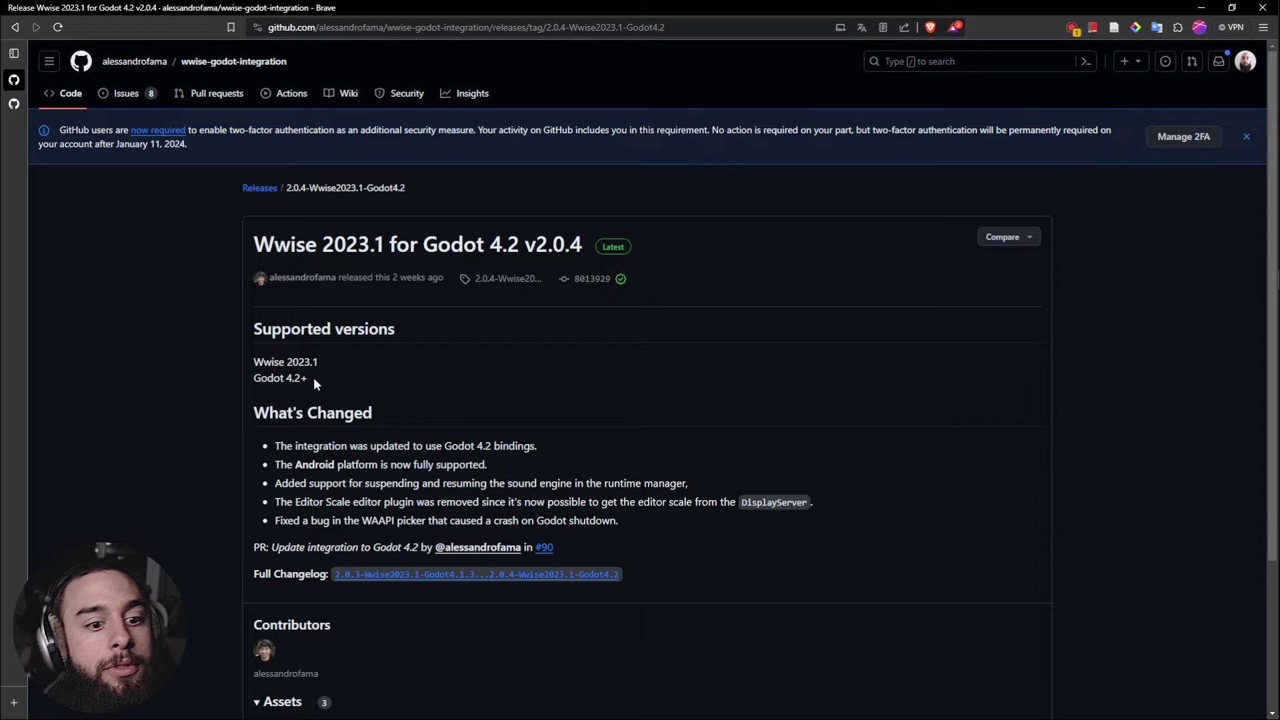
pyautogui.click(18, 104)
pyautogui.scroll(-6, 705, 409)
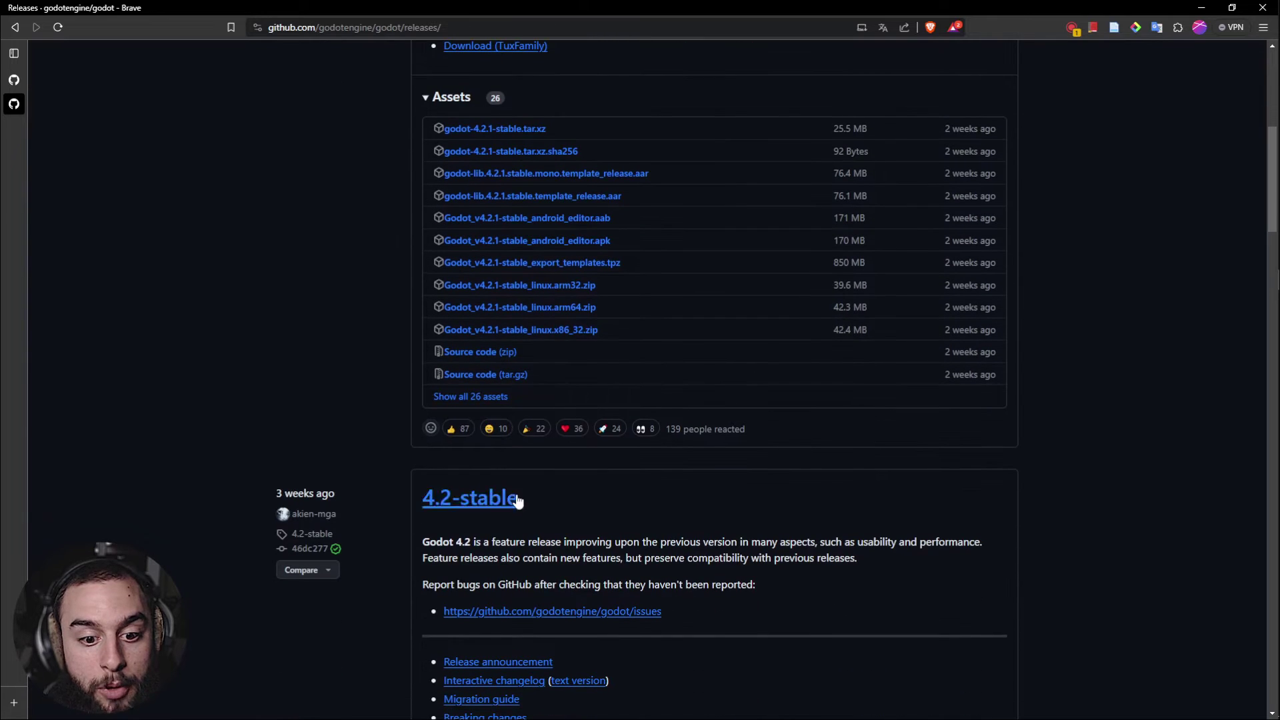
pyautogui.moveTo(517, 497); pyautogui.dragTo(425, 497)
pyautogui.click(617, 512)
pyautogui.scroll(-2, 617, 512)
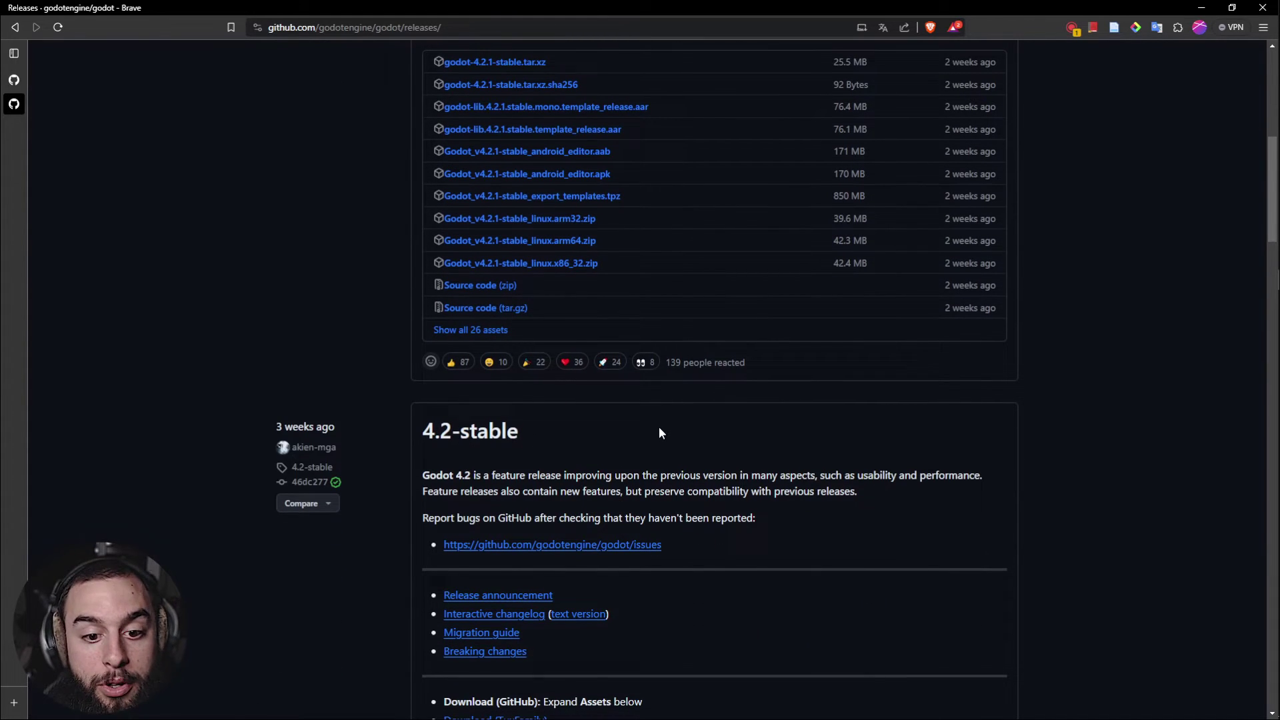
pyautogui.scroll(-2, 666, 430)
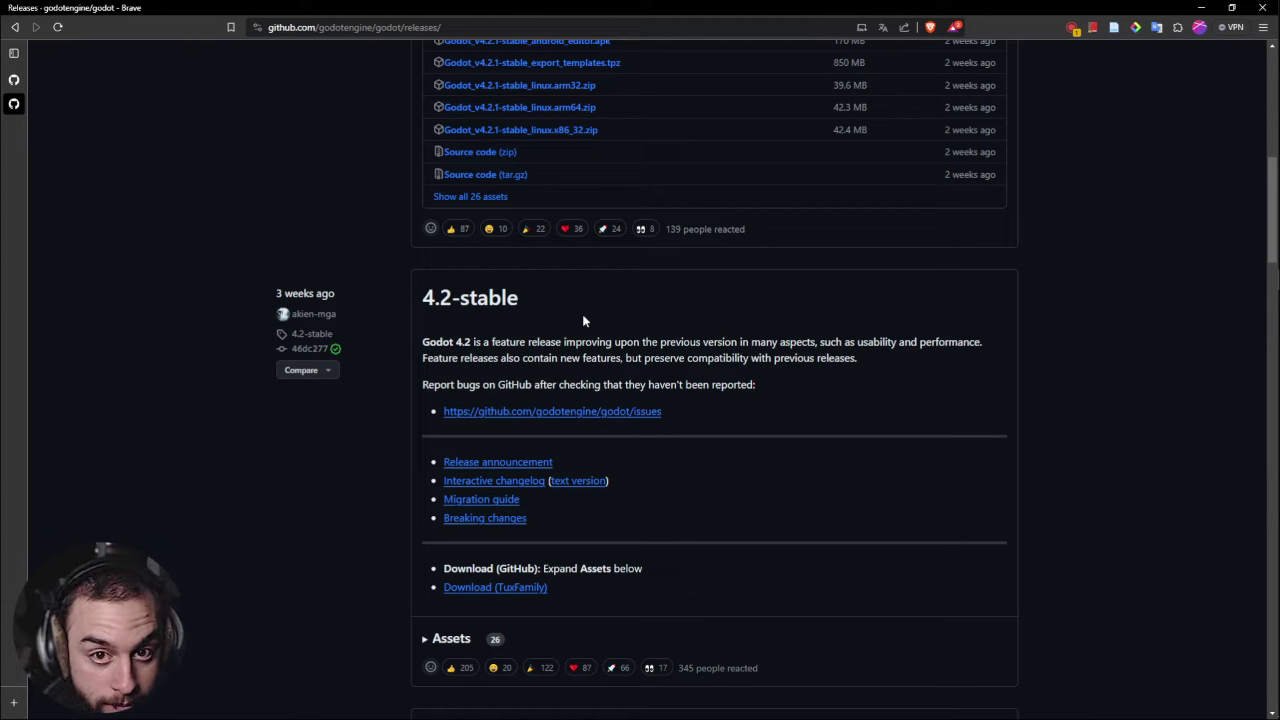
# - Start a new project in the Godot Project Manager named 'My new project'
pyautogui.click(1201, 8)
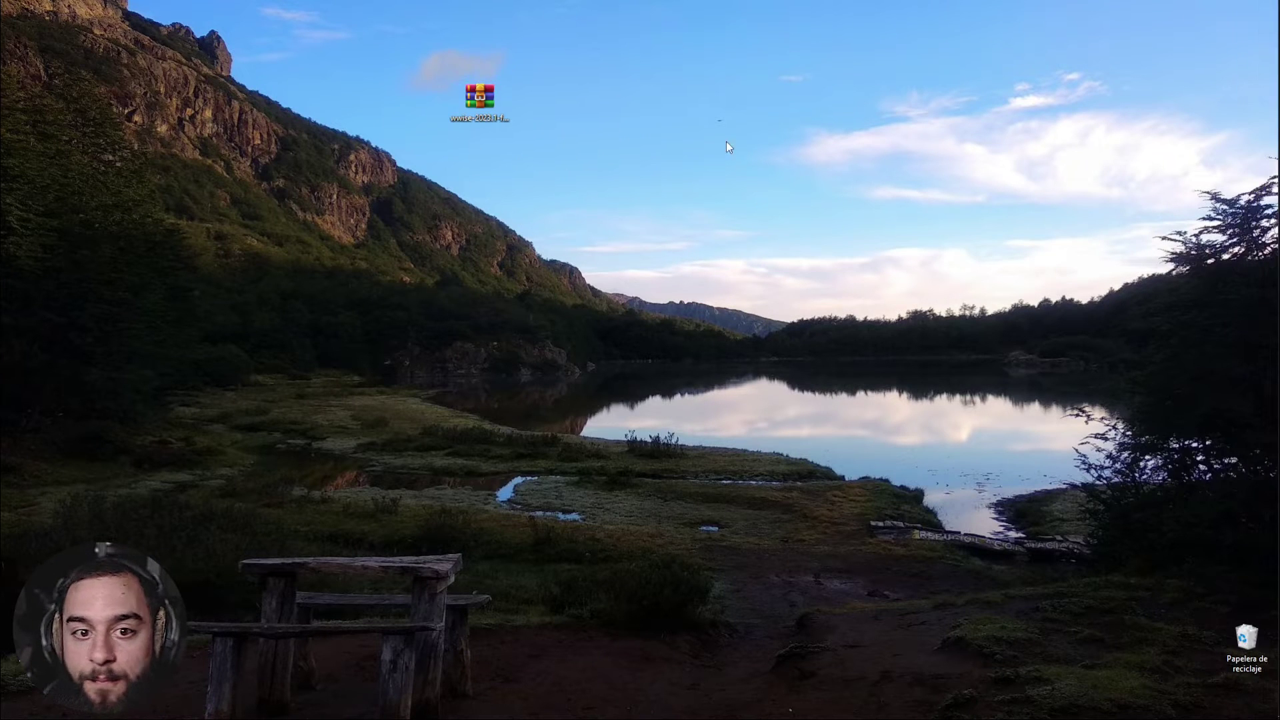
pyautogui.click(1258, 116)
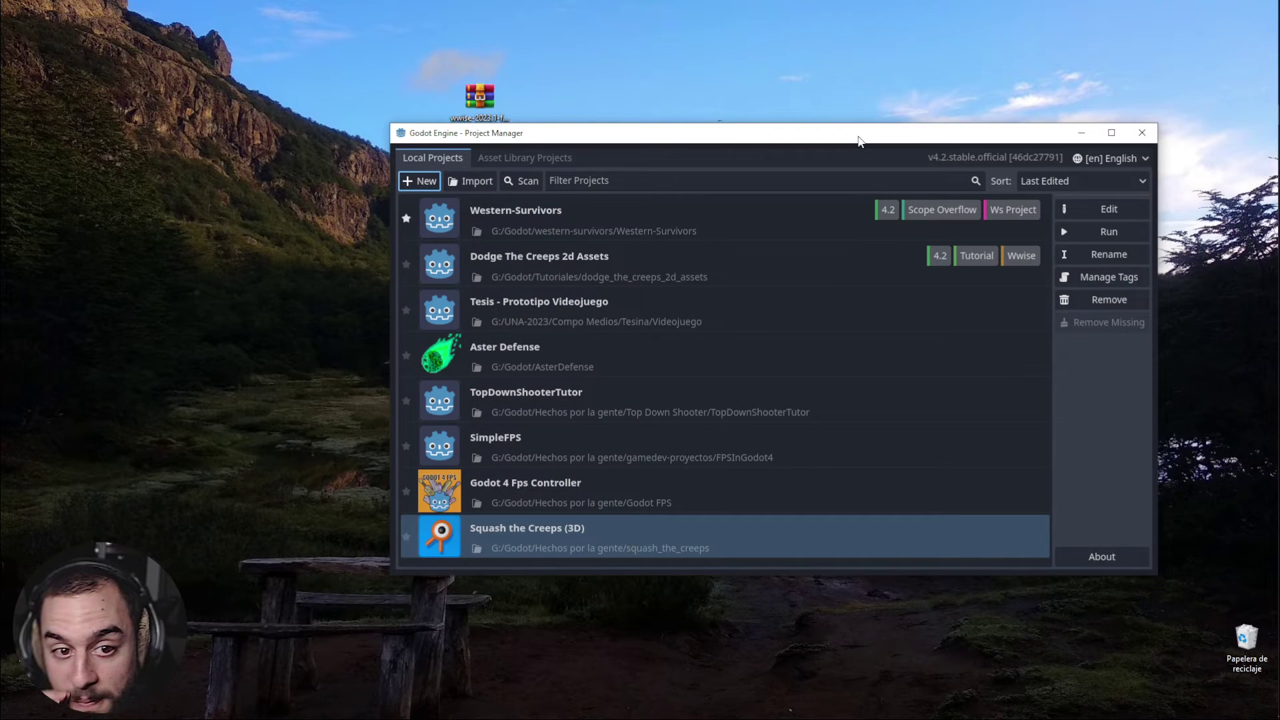
pyautogui.click(432, 183)
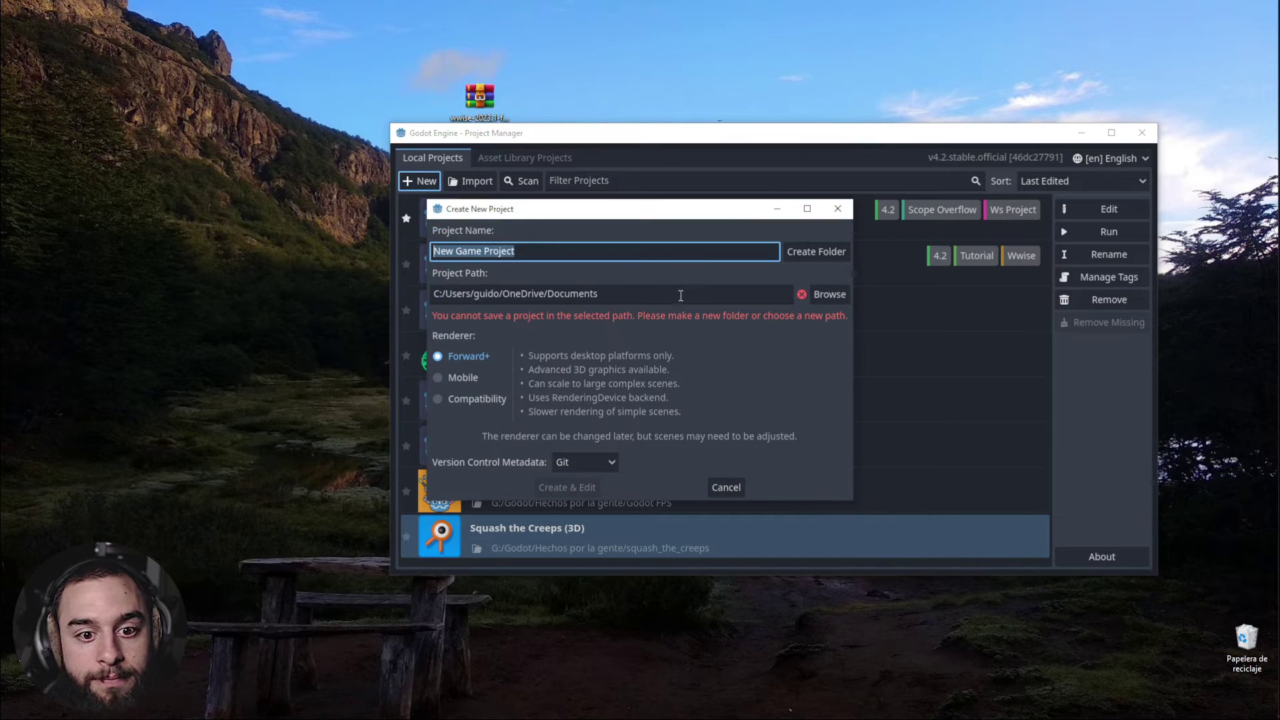
pyautogui.write('M')
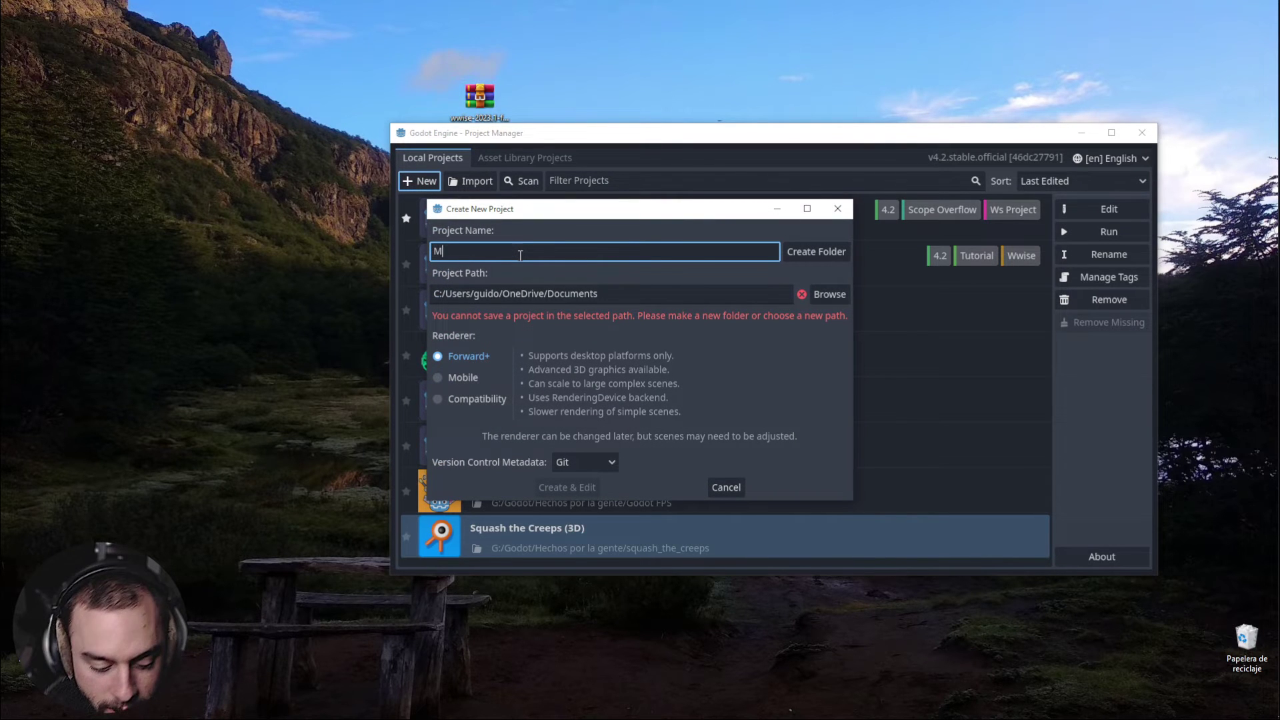
pyautogui.write('y ')
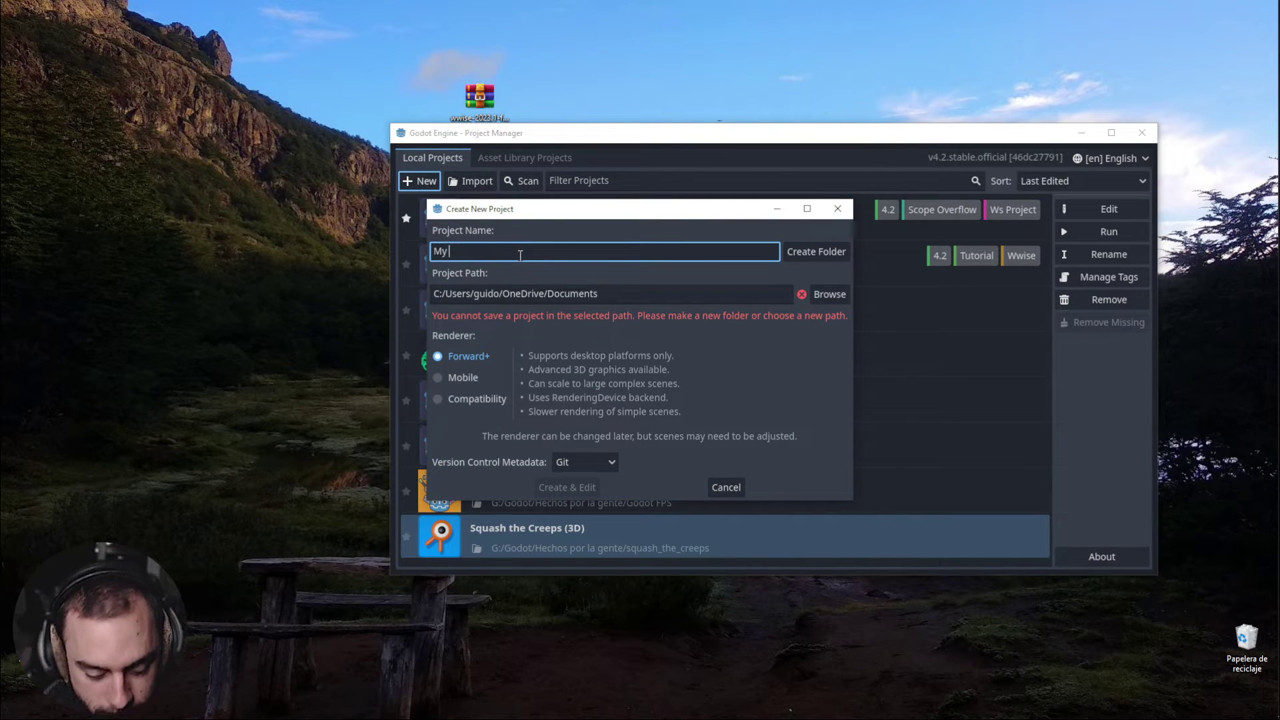
pyautogui.write('new proyec')
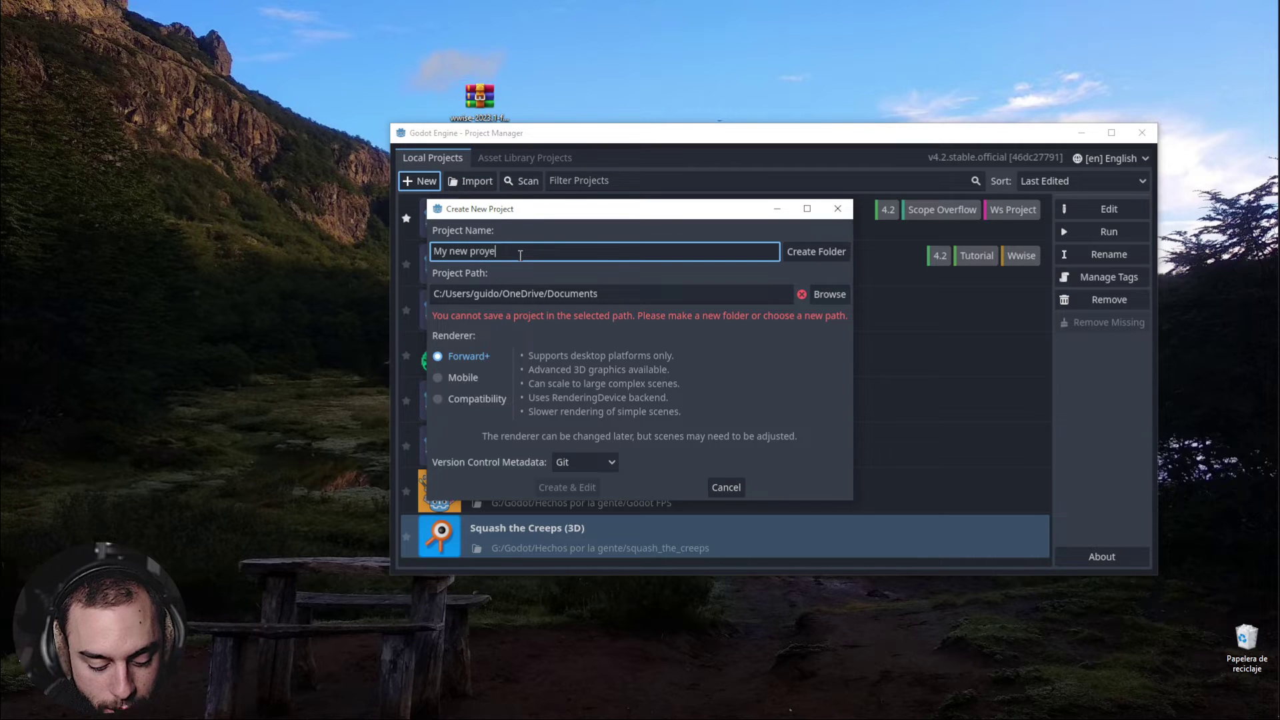
pyautogui.press('BackSpace')
pyautogui.press('BackSpace')
pyautogui.press('BackSpace')
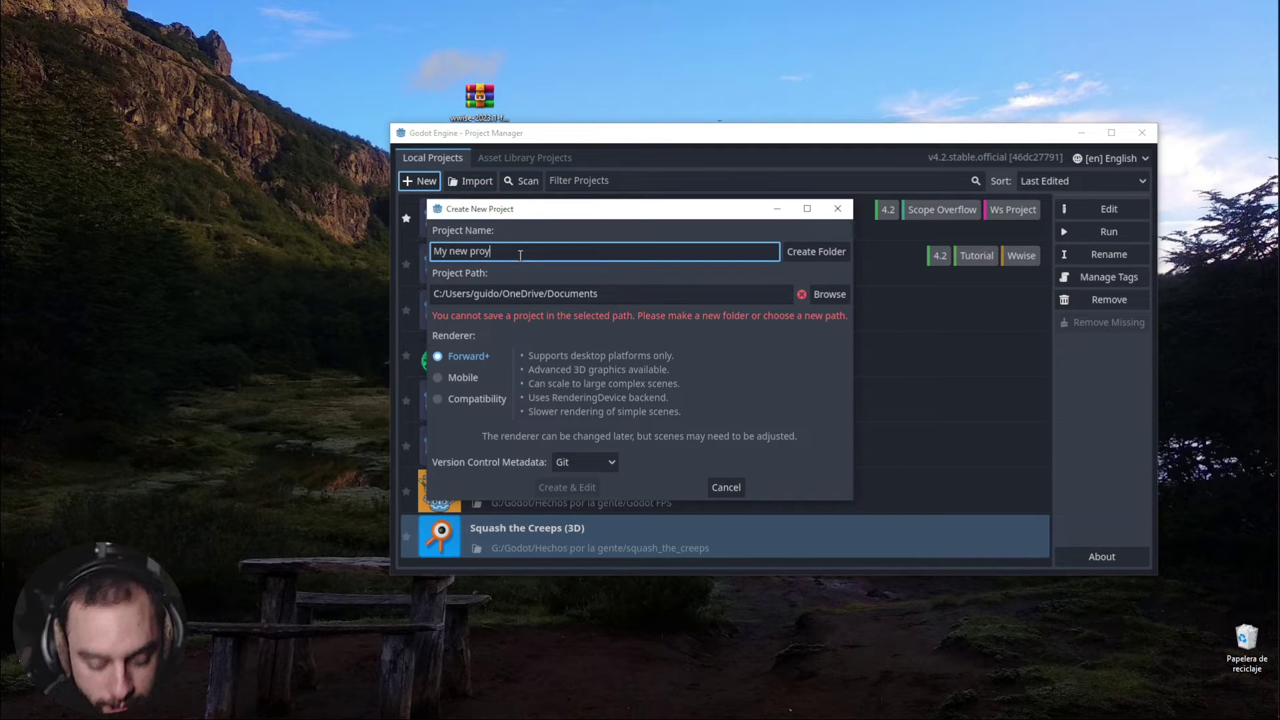
pyautogui.write('ject')
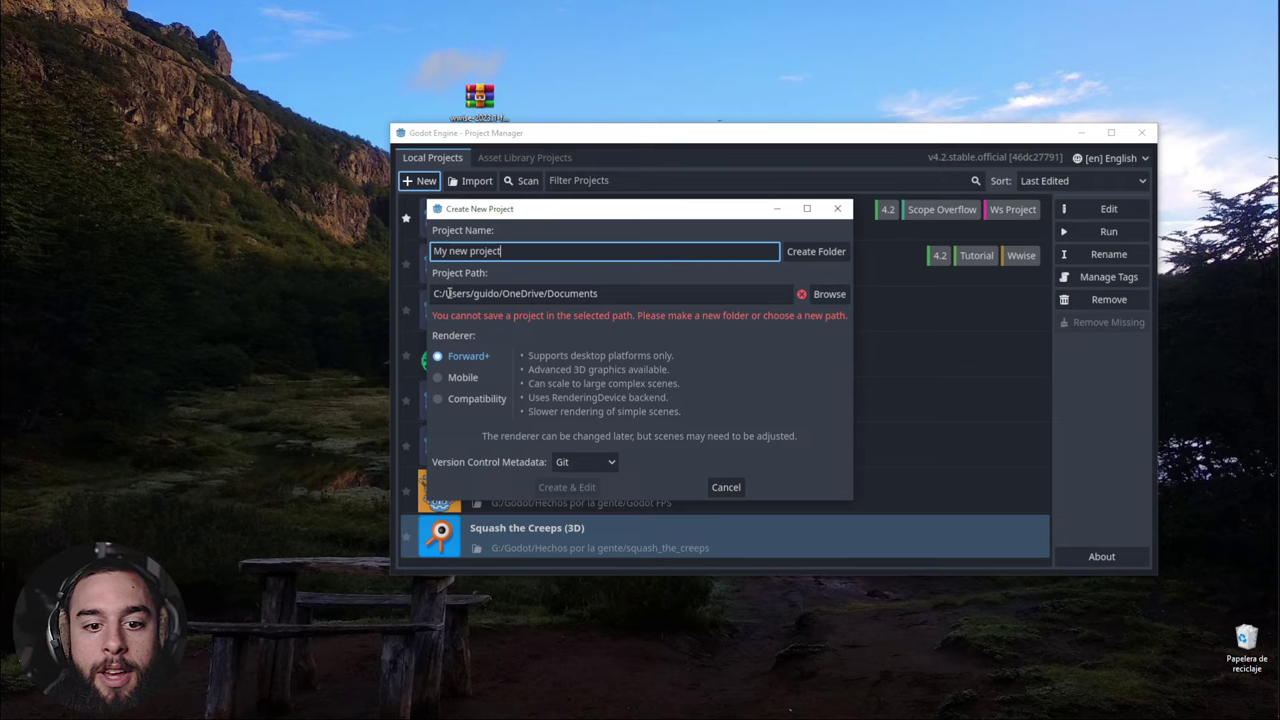
# - Point the project path to a new 'My new project' folder on the Desktop and create it for editing
pyautogui.moveTo(555, 296); pyautogui.dragTo(817, 296)
pyautogui.write('es')
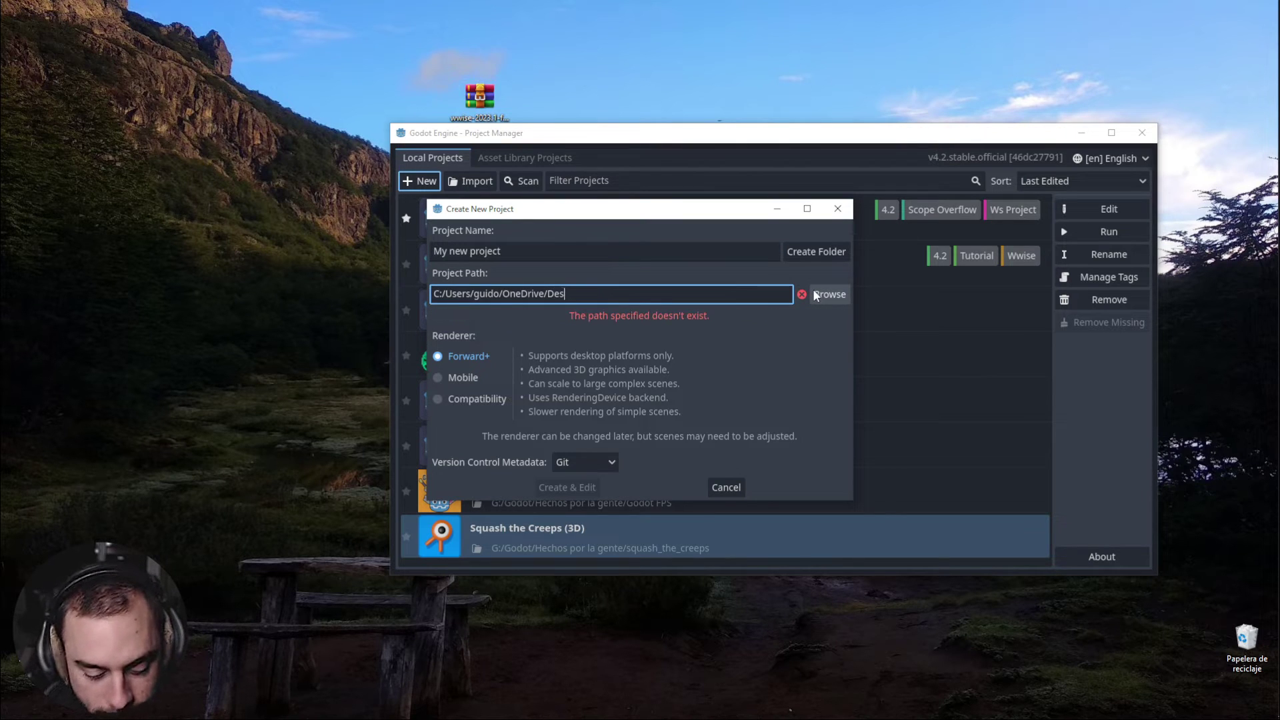
pyautogui.write('ktop')
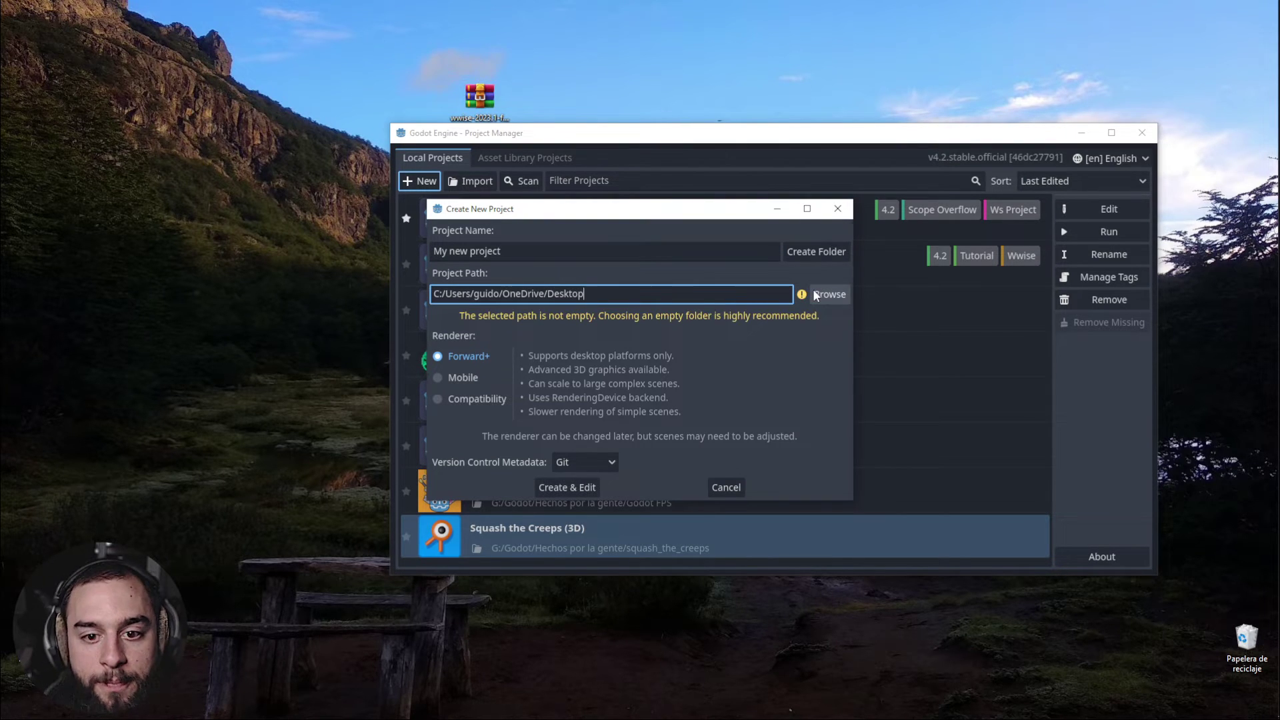
pyautogui.click(818, 254)
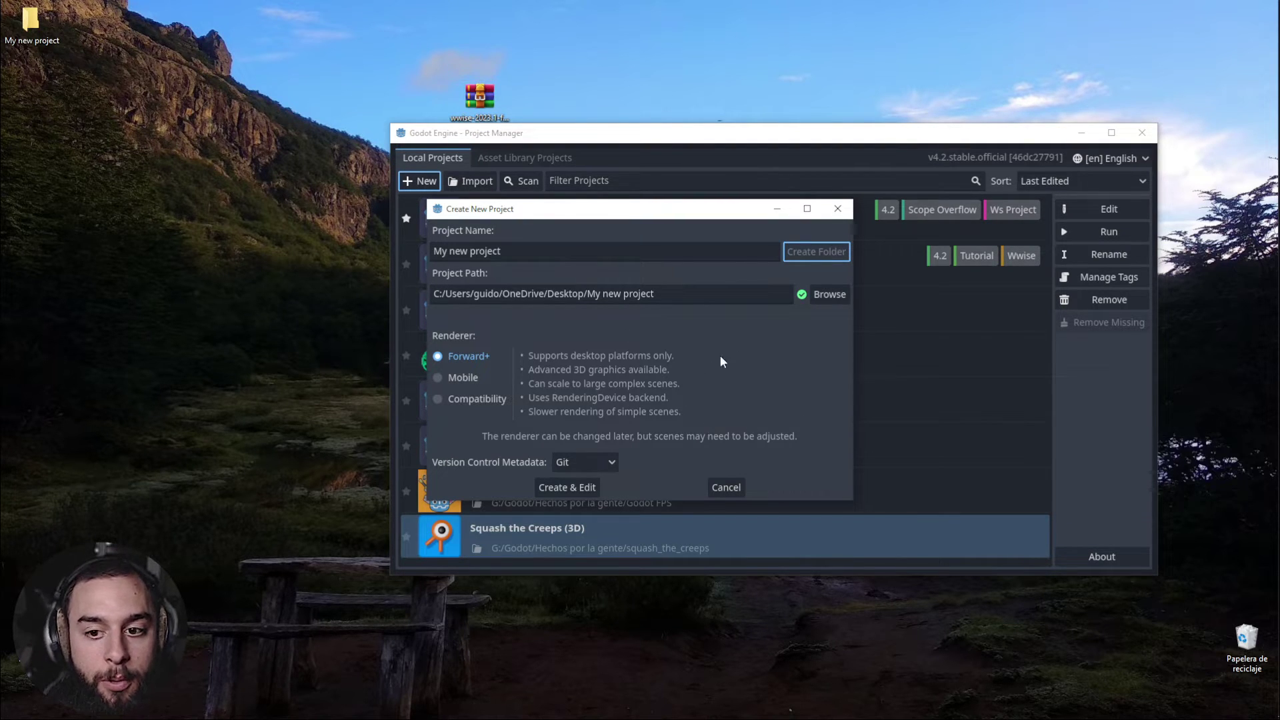
pyautogui.click(572, 487)
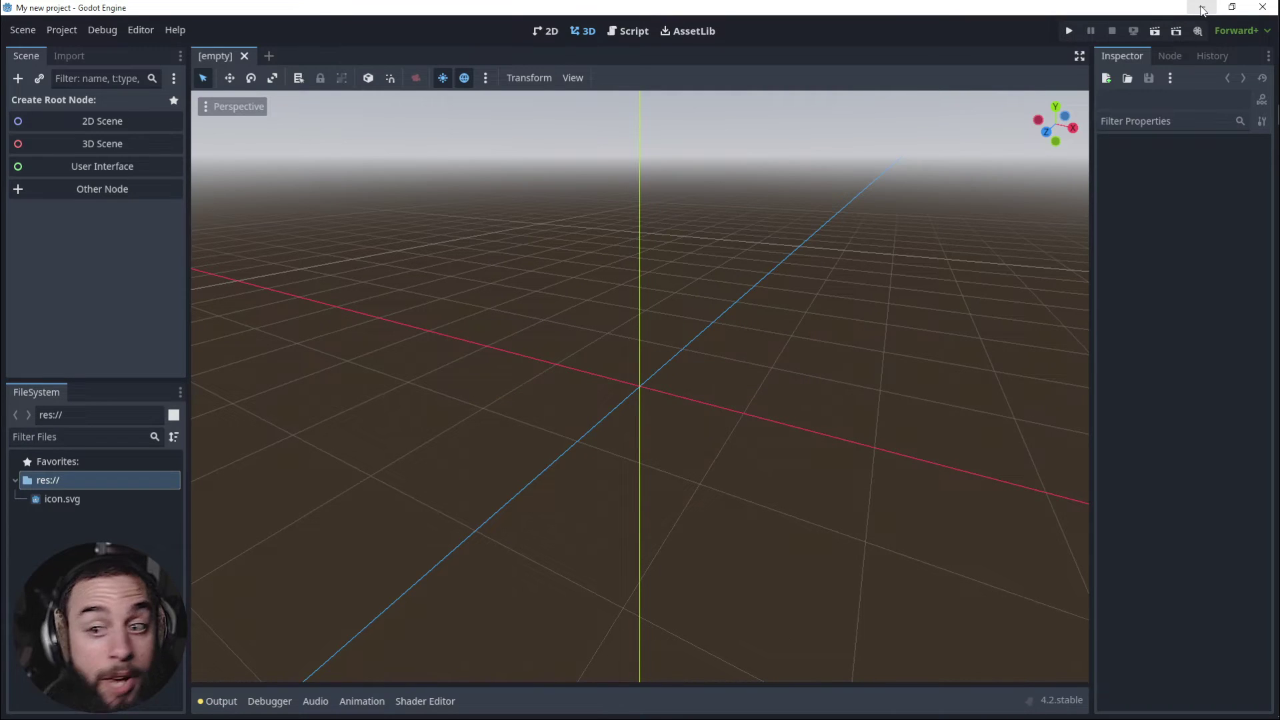
# - Extract the wwise-2023.1-for-godot-4.2 archive here
pyautogui.click(1203, 9)
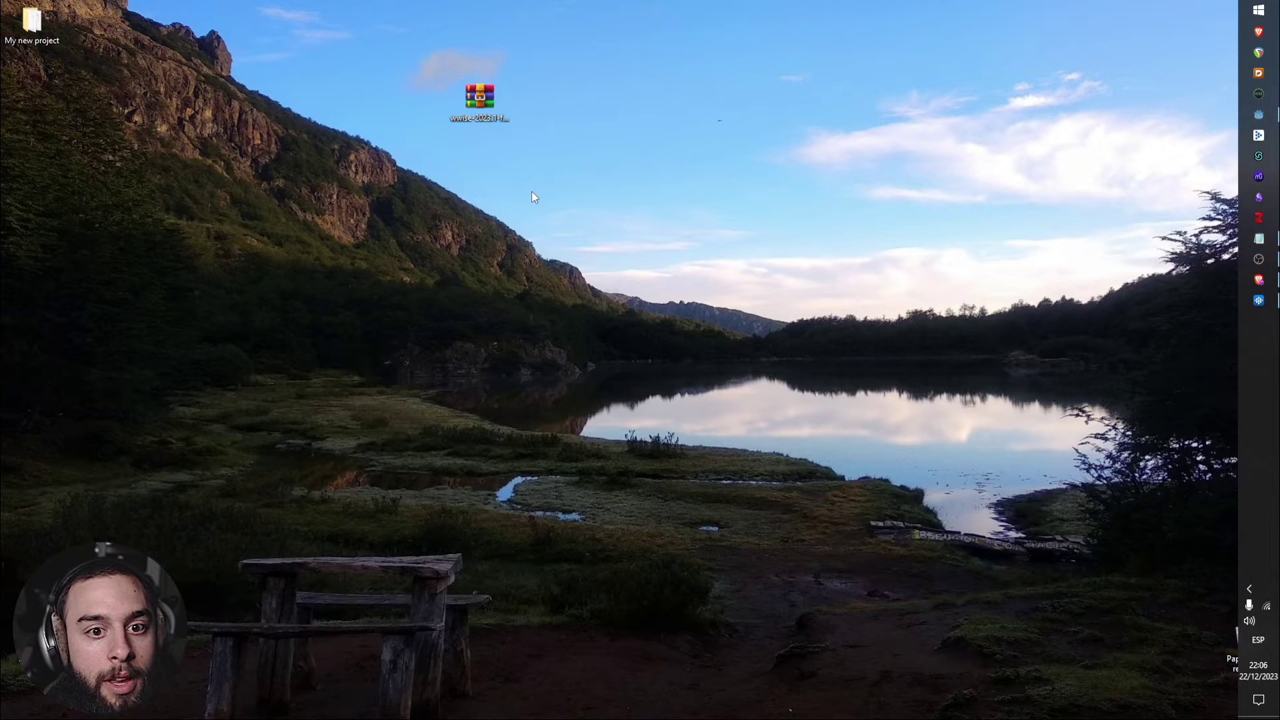
pyautogui.doubleClick(40, 30)
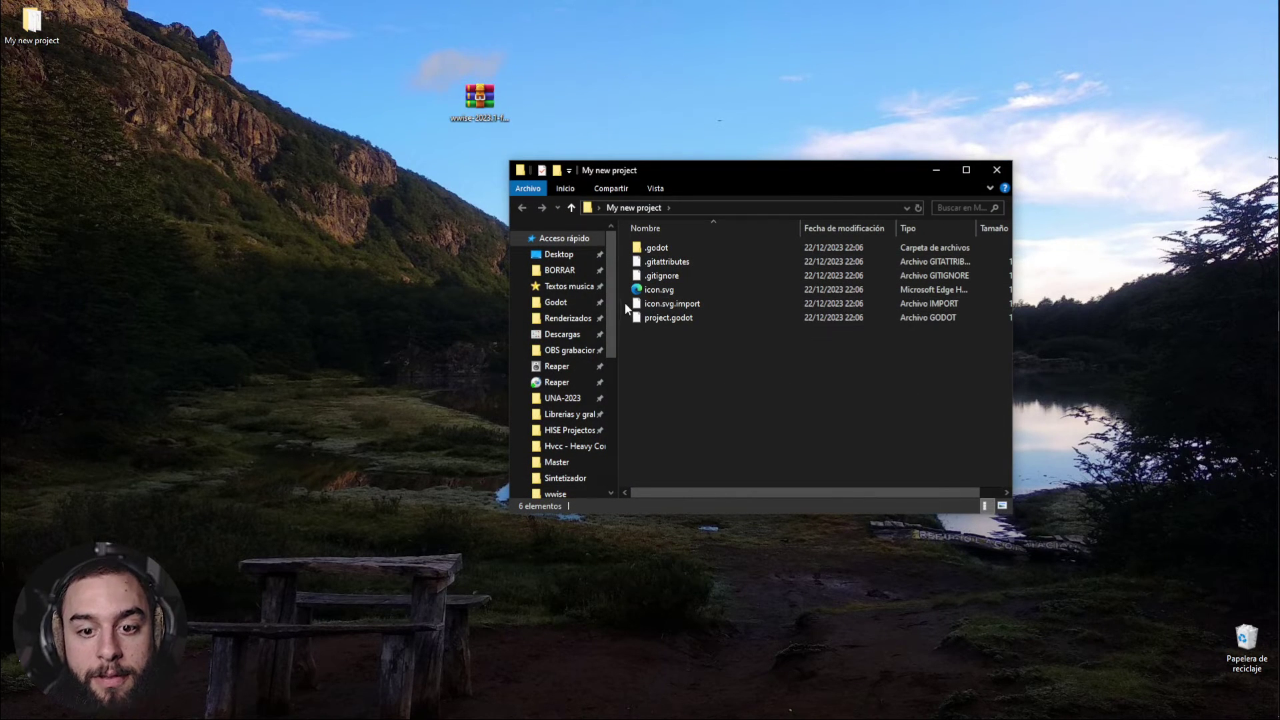
pyautogui.click(1000, 168)
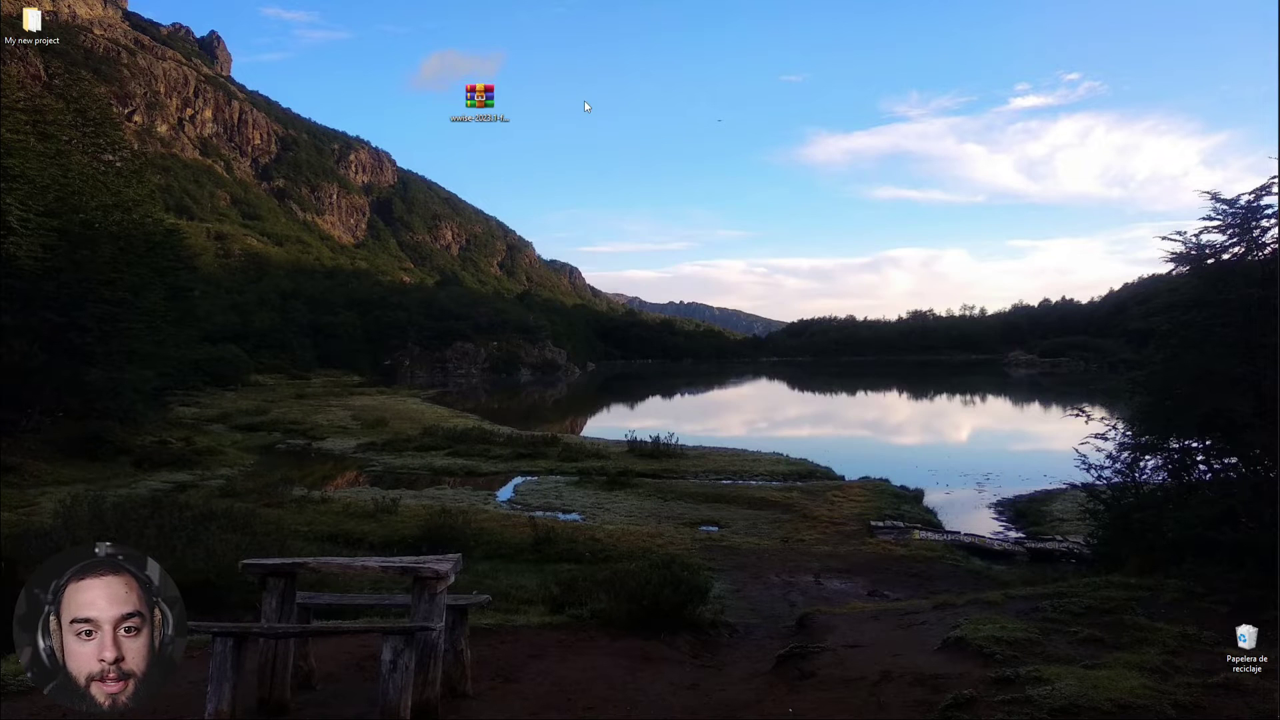
pyautogui.rightClick(492, 98)
pyautogui.click(557, 165)
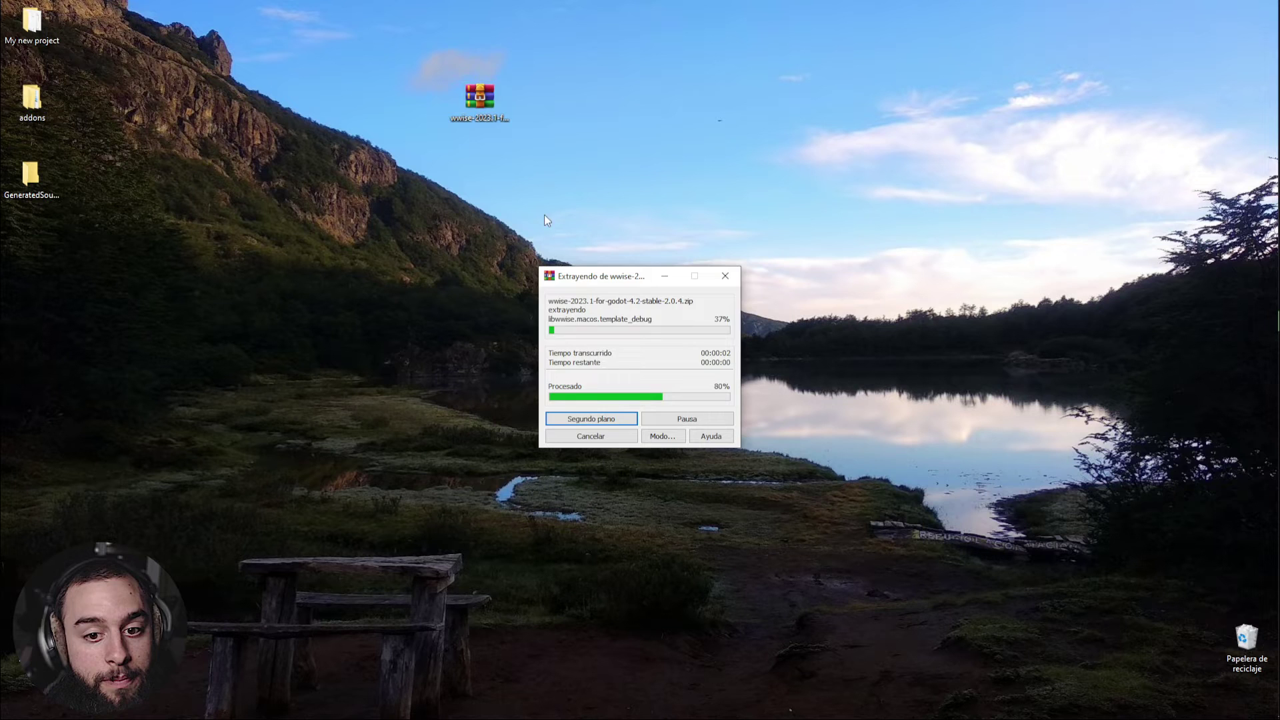
# - Move the extracted addons and GeneratedSoundBanks folders into My new project
pyautogui.moveTo(110, 82); pyautogui.dragTo(3, 194)
pyautogui.moveTo(32, 100); pyautogui.dragTo(28, 26)
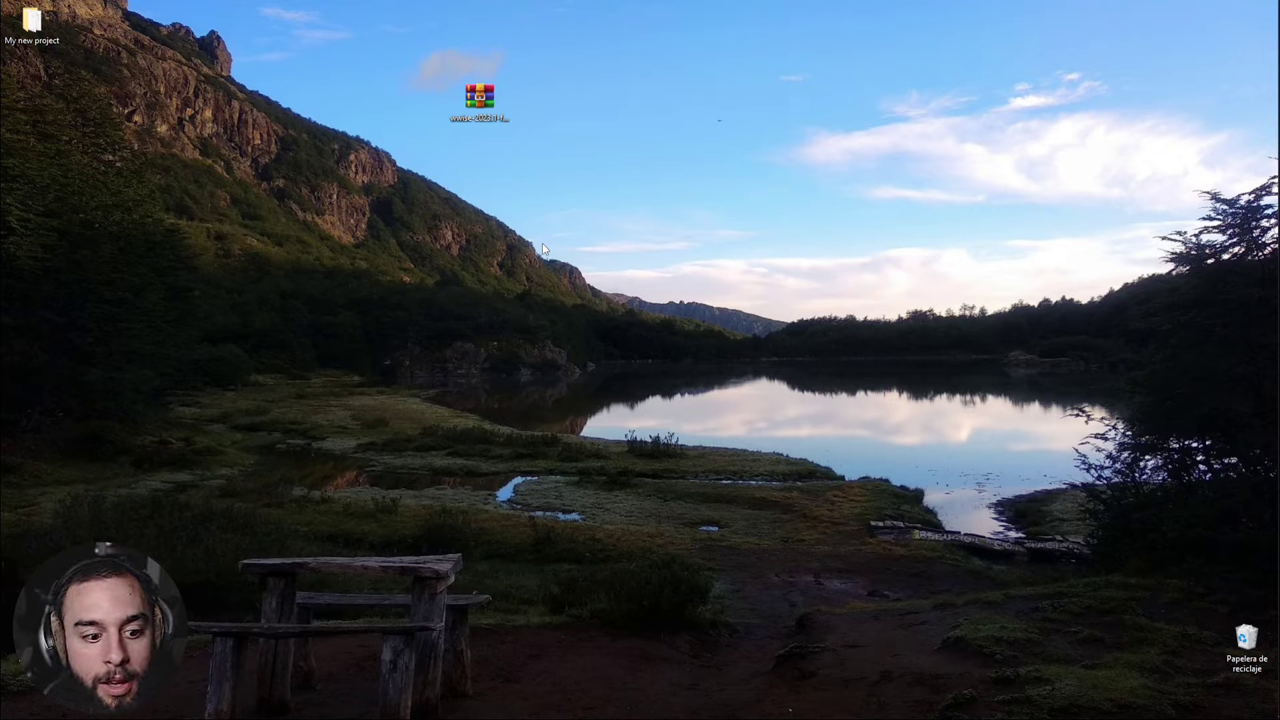
pyautogui.hotkey('alt', 'Tab')
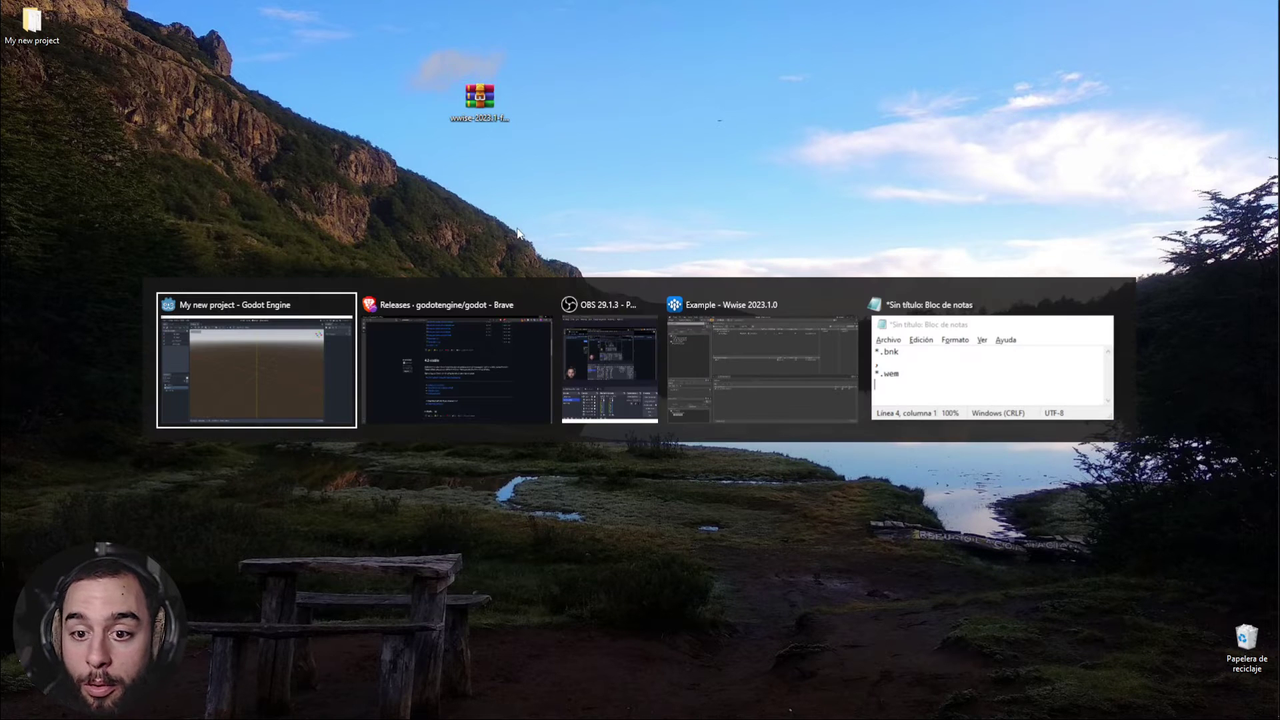
# - Preview the Play_DRONE_02 event and add it to the MainMenu SoundBank
pyautogui.click(776, 334)
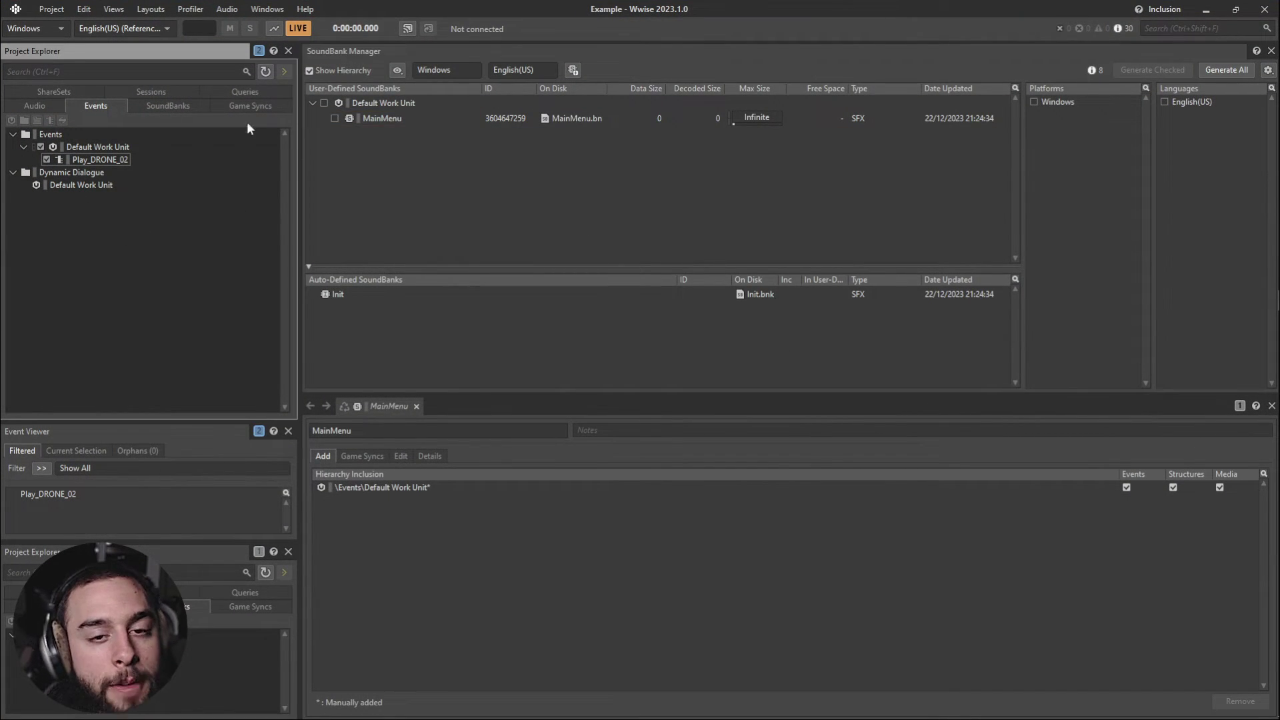
pyautogui.click(144, 159)
pyautogui.press('space')
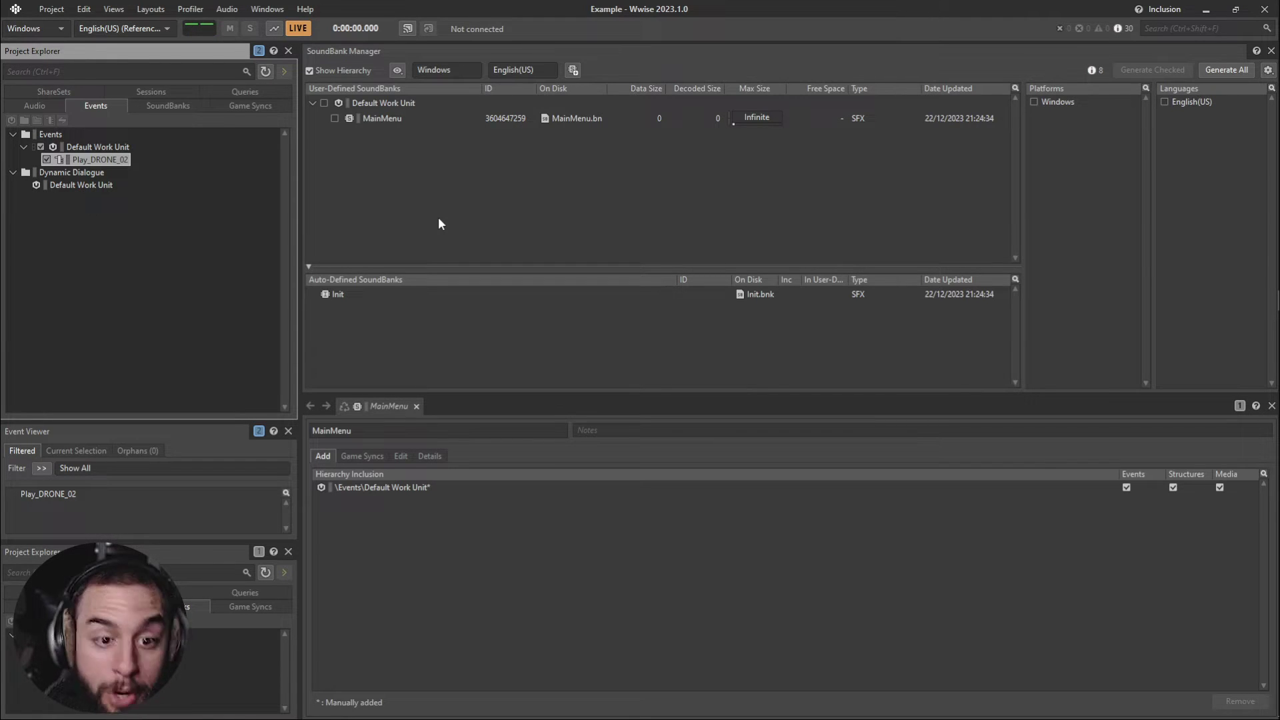
pyautogui.click(393, 119)
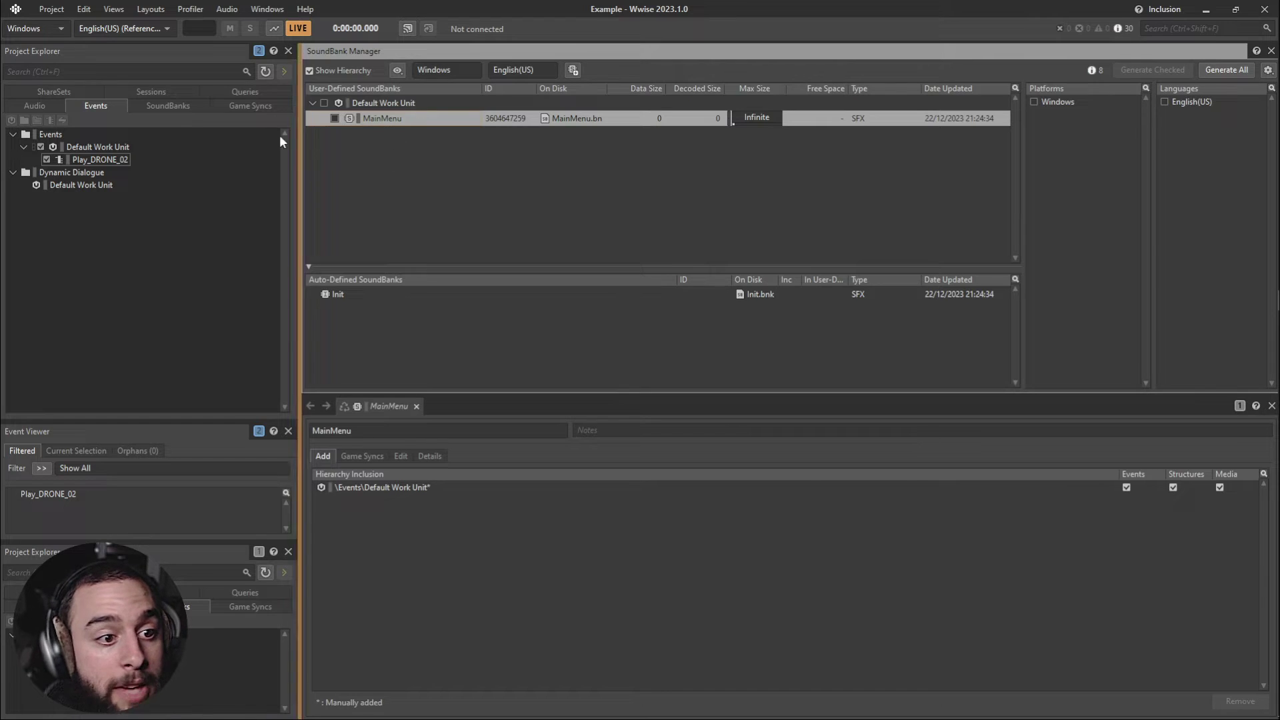
pyautogui.moveTo(67, 161); pyautogui.dragTo(381, 122)
pyautogui.click(410, 189)
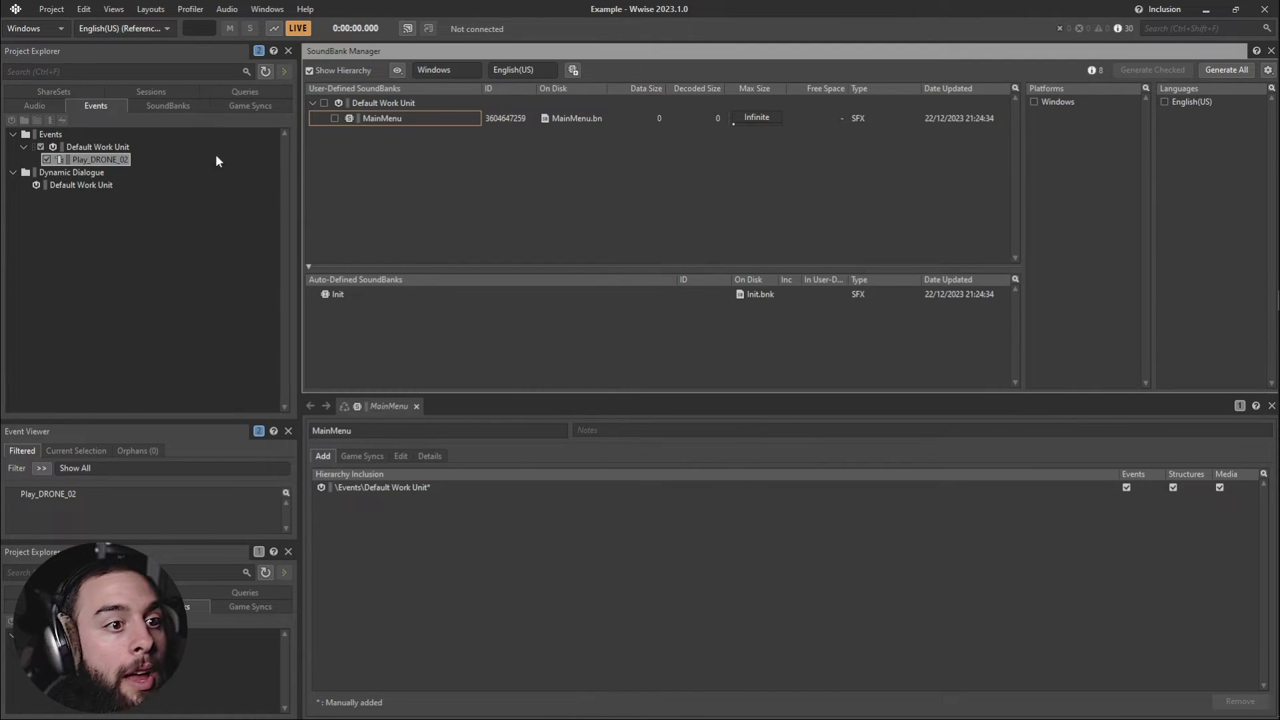
# - Set the SoundBank Root Output Path to Desktop\My new project\GeneratedSoundBanks in Project Settings
pyautogui.hotkey('shift', 'k')
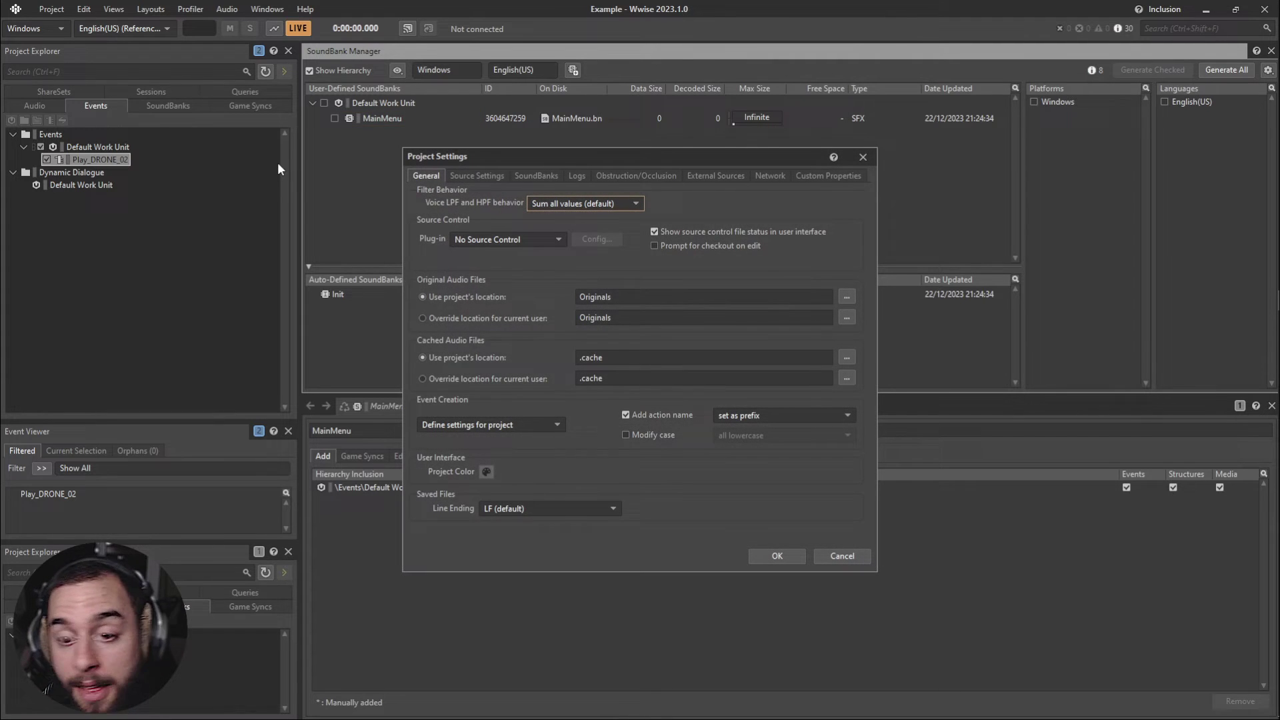
pyautogui.click(553, 175)
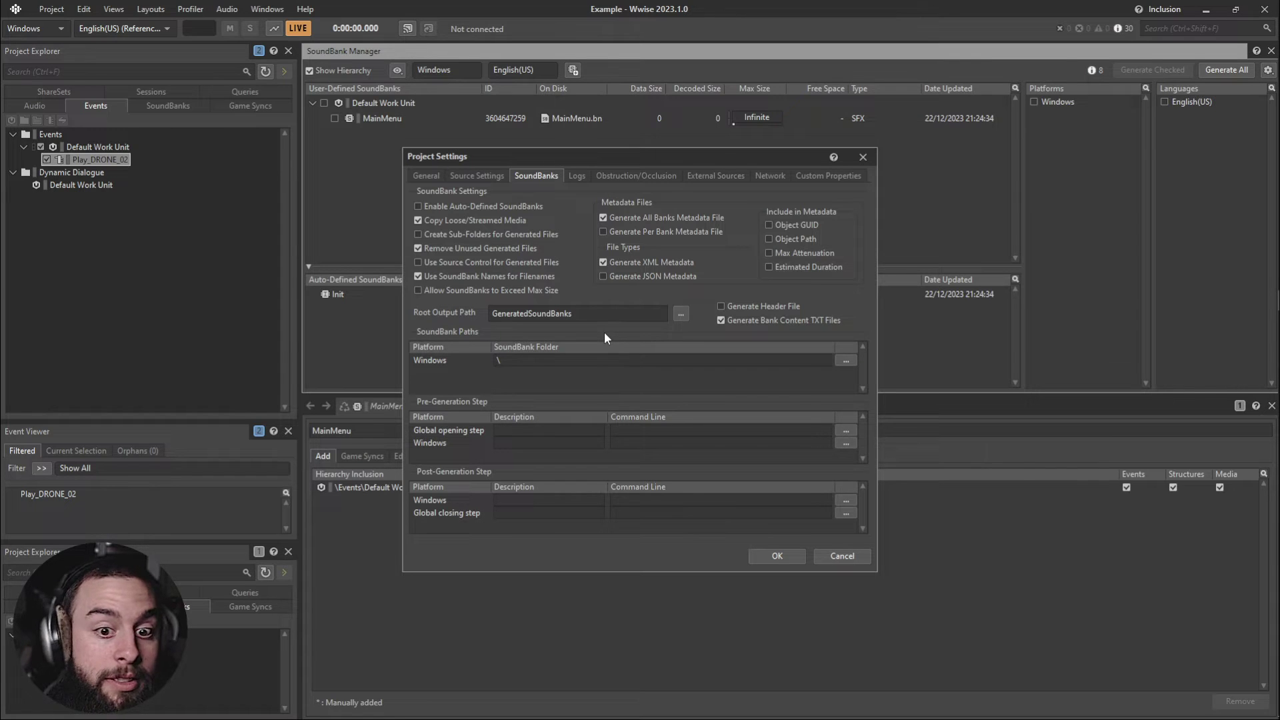
pyautogui.click(676, 314)
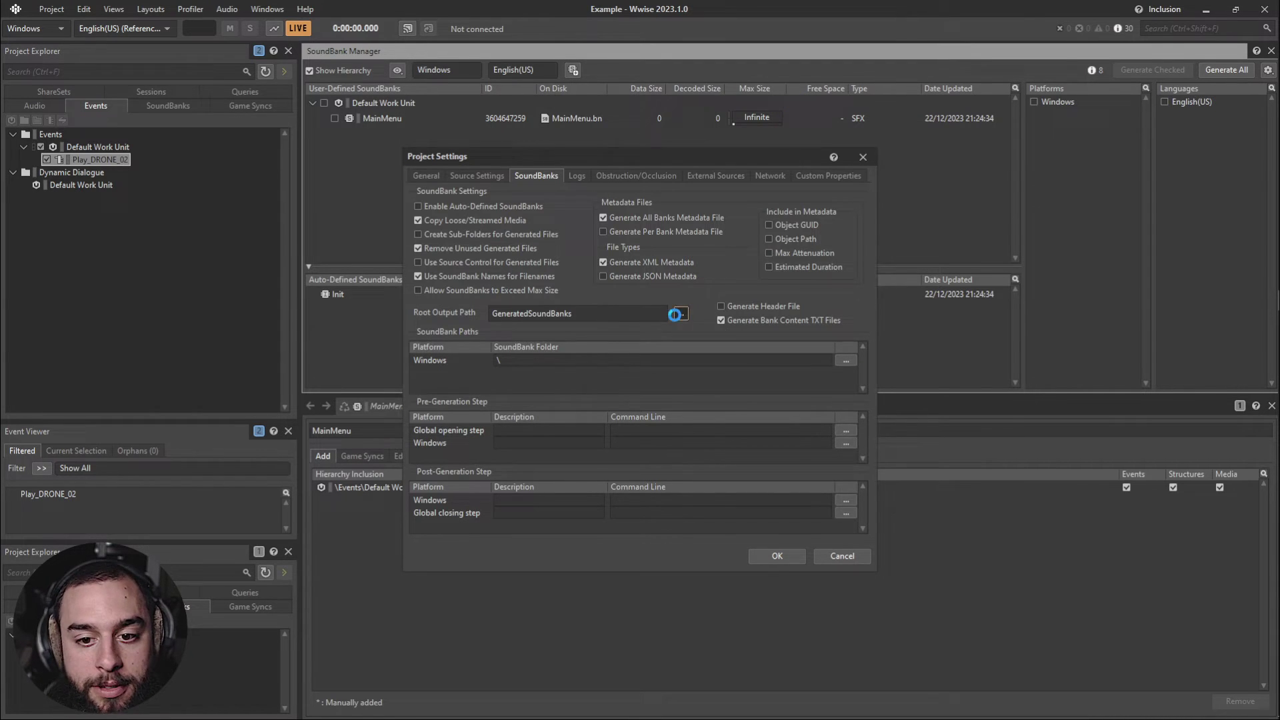
pyautogui.scroll(5, 444, 333)
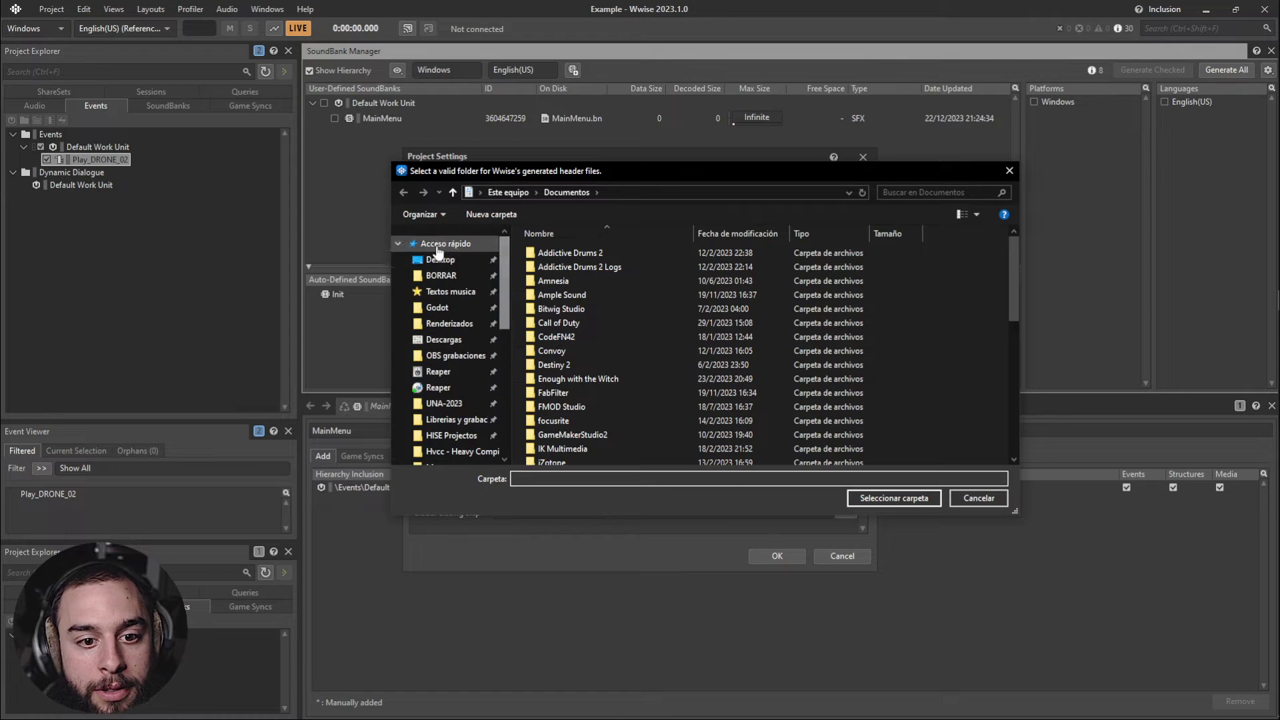
pyautogui.click(440, 259)
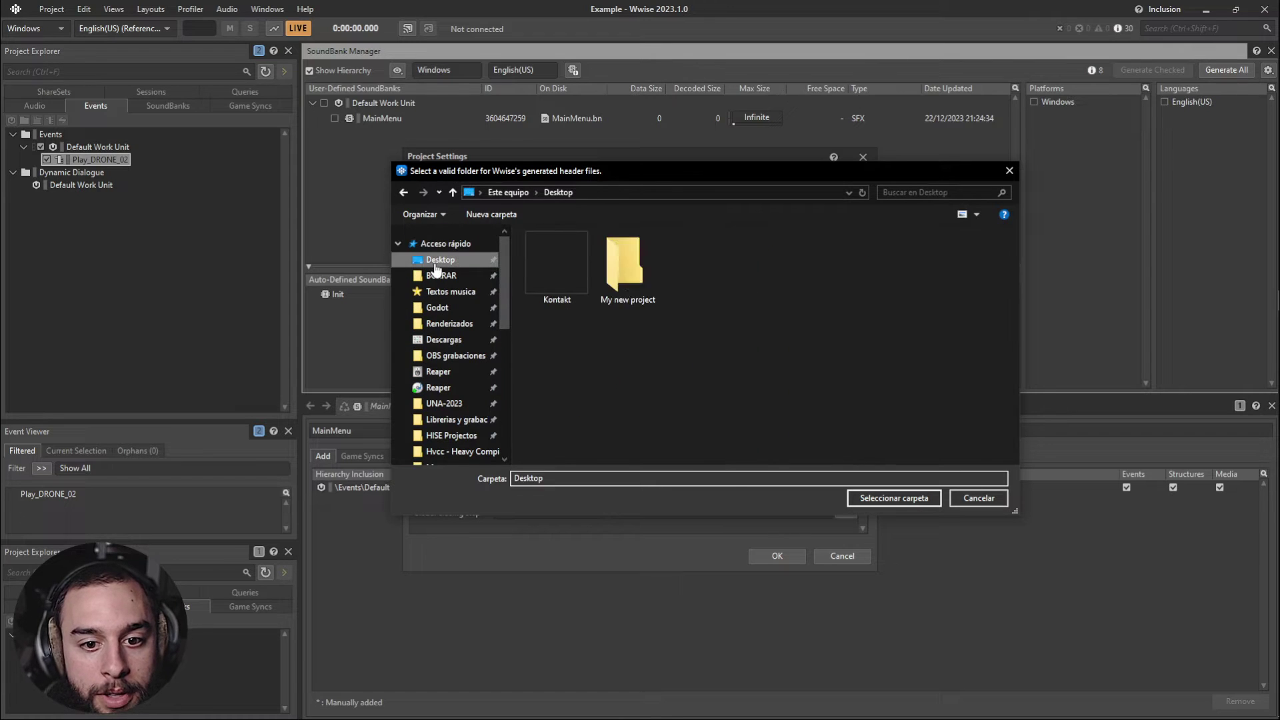
pyautogui.doubleClick(627, 270)
pyautogui.doubleClick(575, 287)
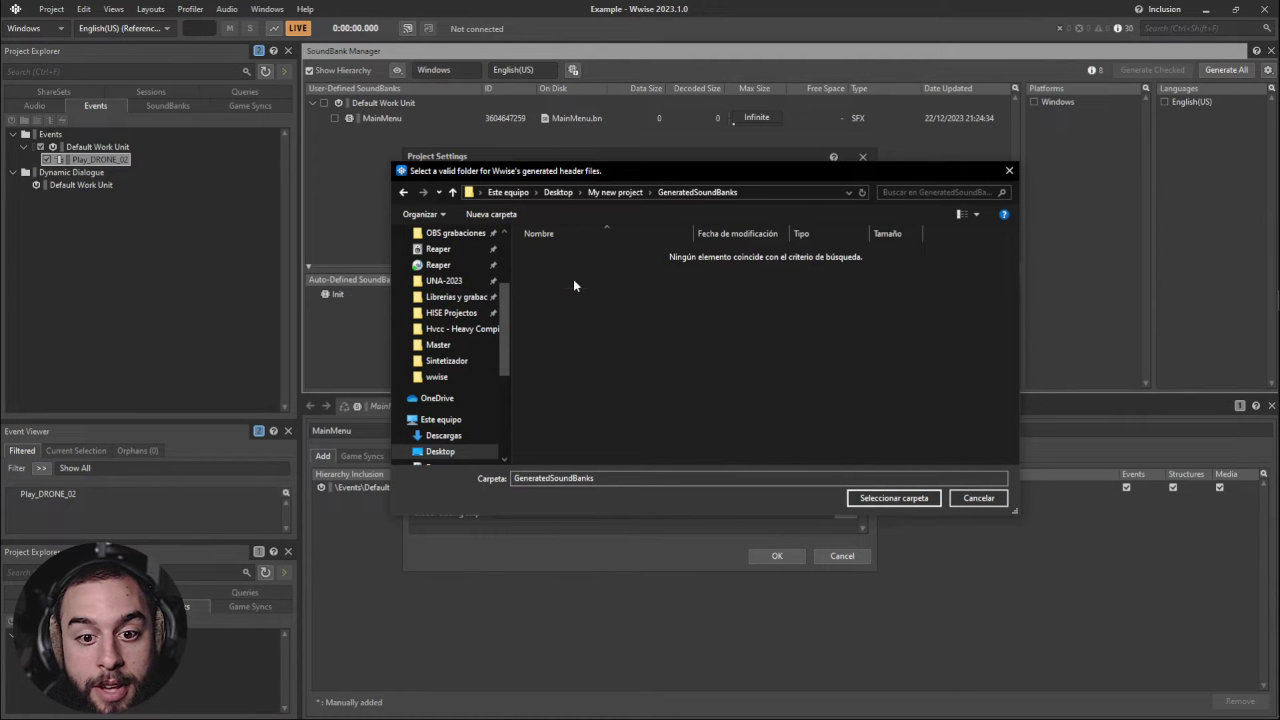
pyautogui.click(890, 499)
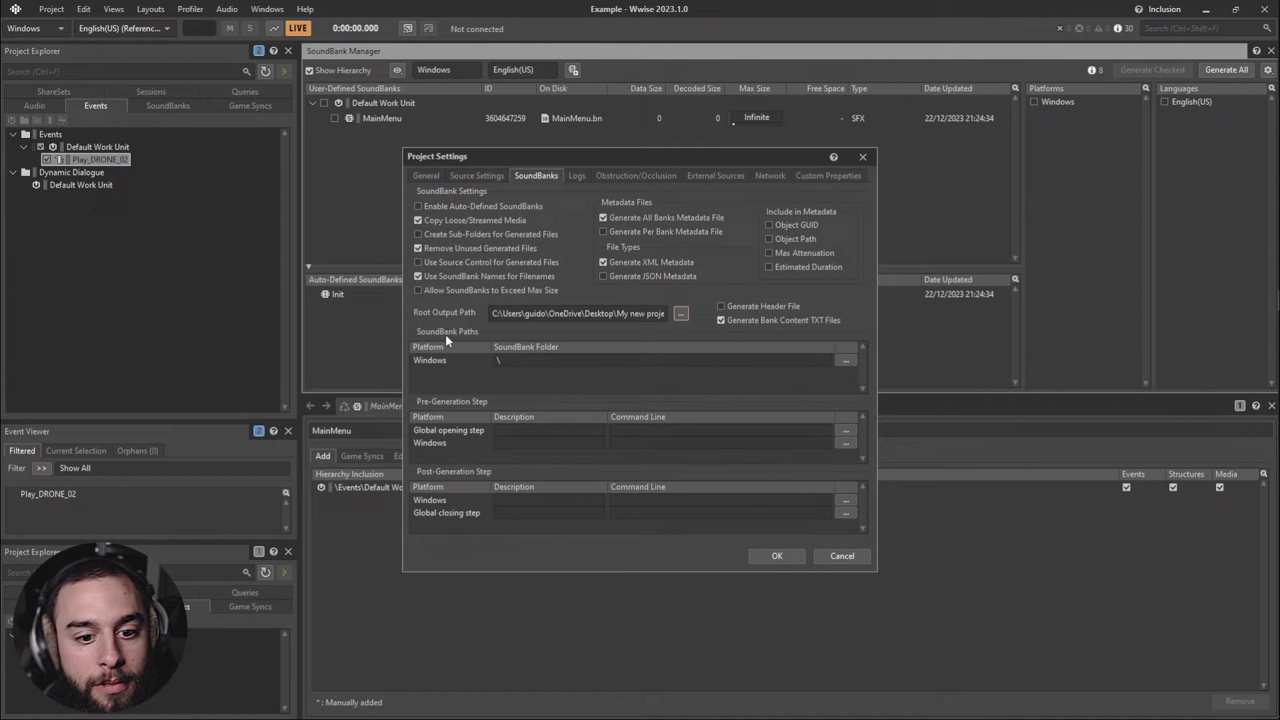
# - Set the Windows SoundBank Folder to GeneratedSoundBanks\Windows
pyautogui.click(847, 360)
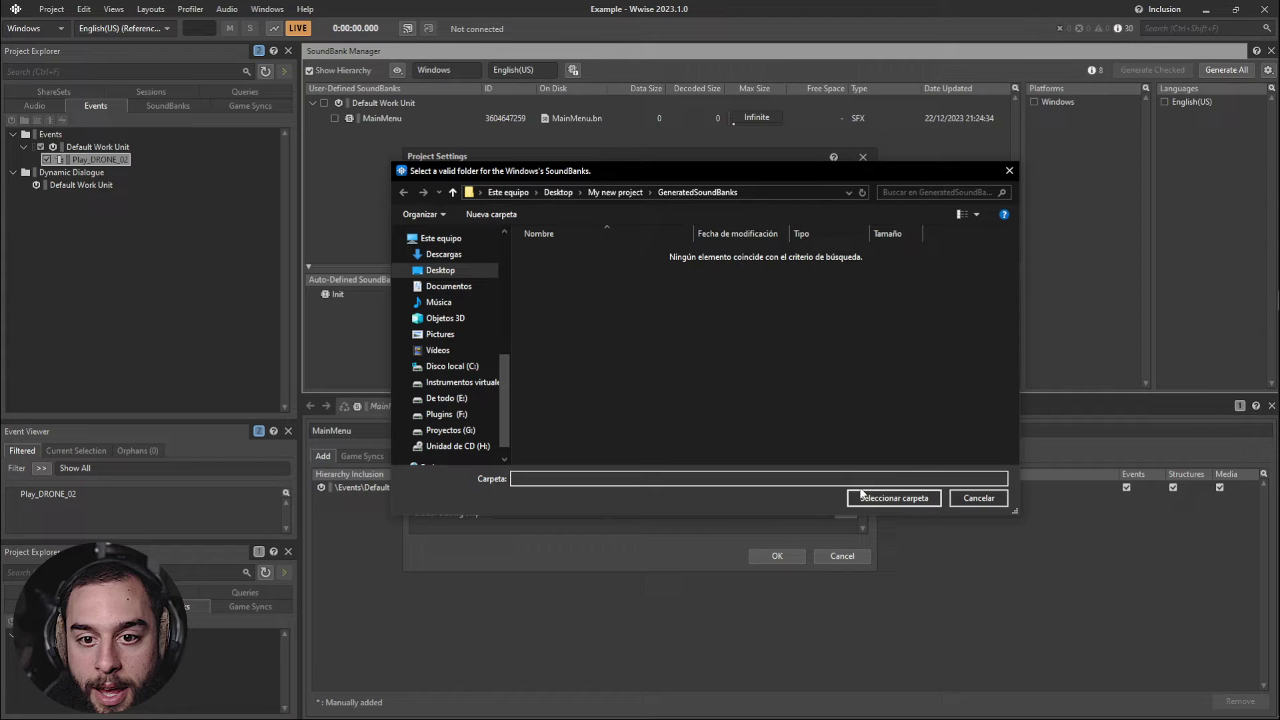
pyautogui.click(886, 499)
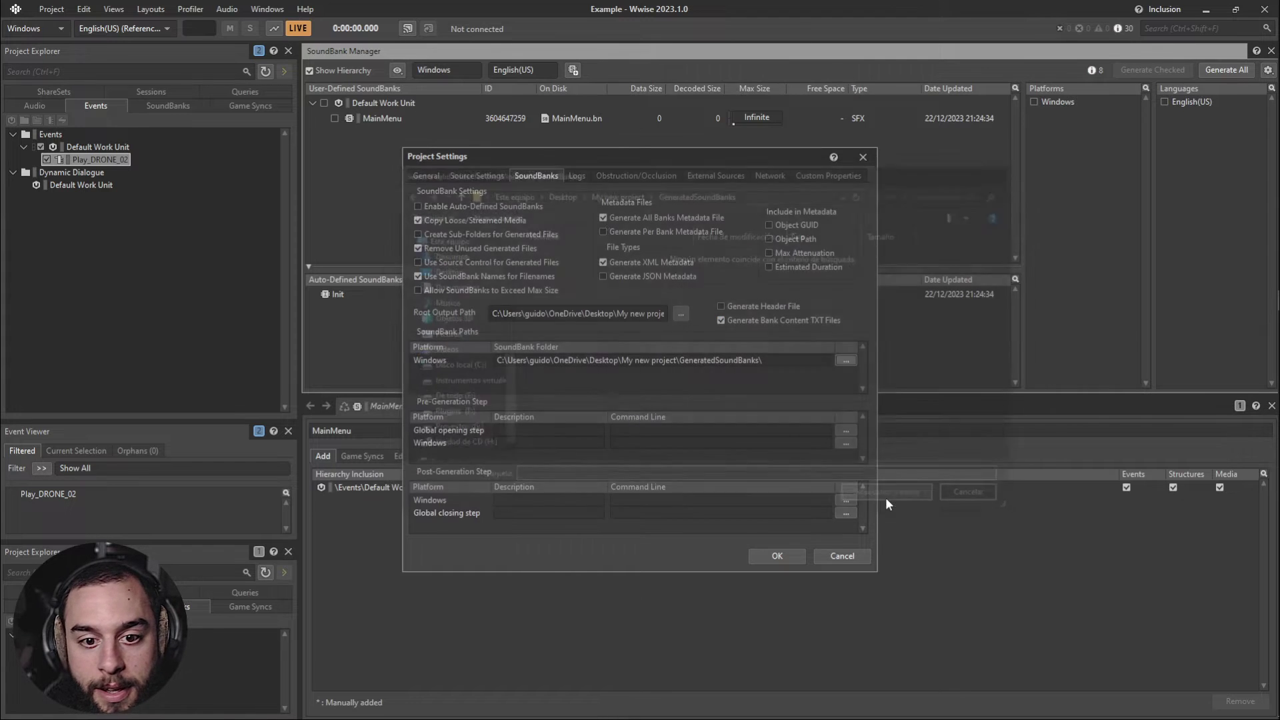
pyautogui.click(789, 362)
pyautogui.click(788, 363)
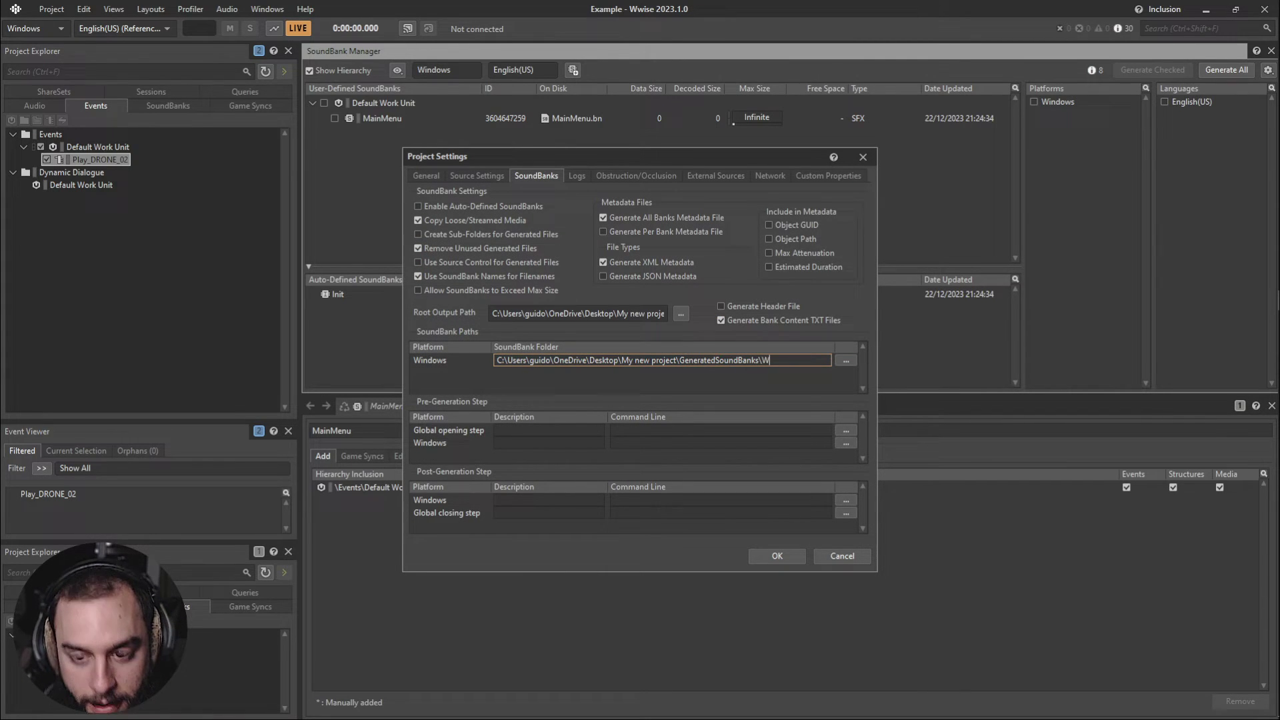
pyautogui.write('\\Windows')
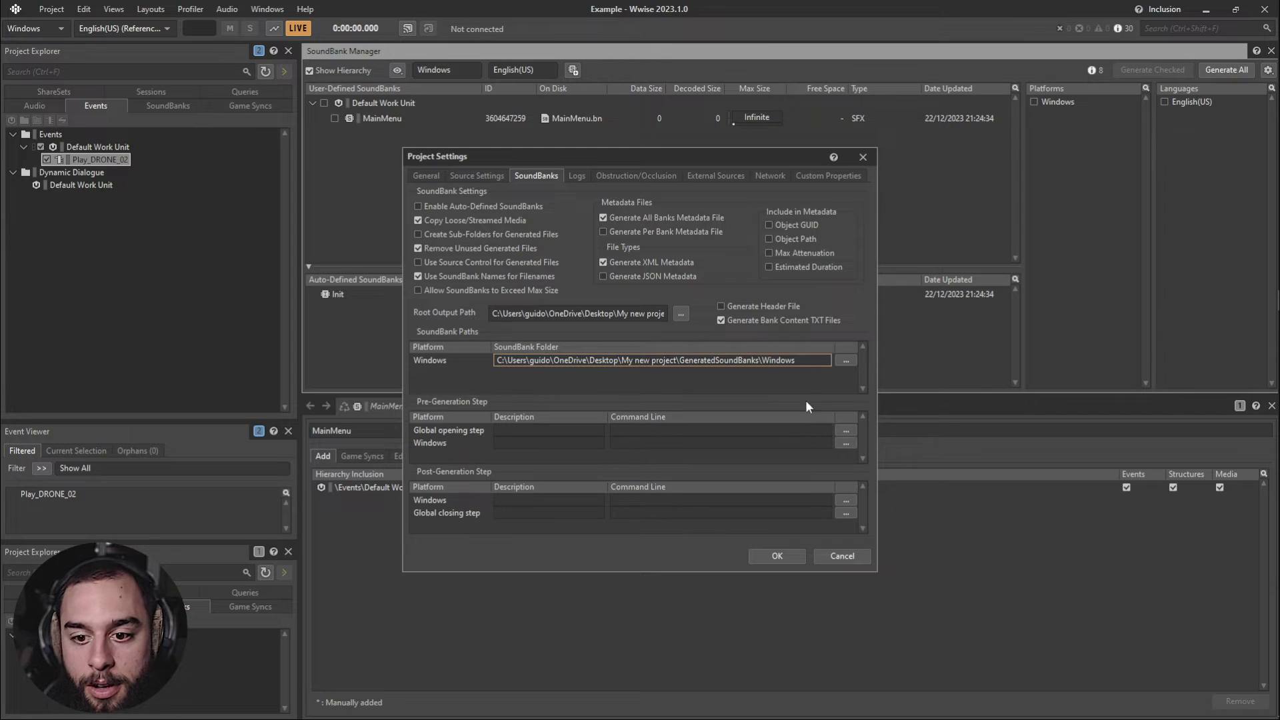
# - Apply the new output paths and generate all SoundBanks, MainMenu and Init, without errors
pyautogui.click(791, 551)
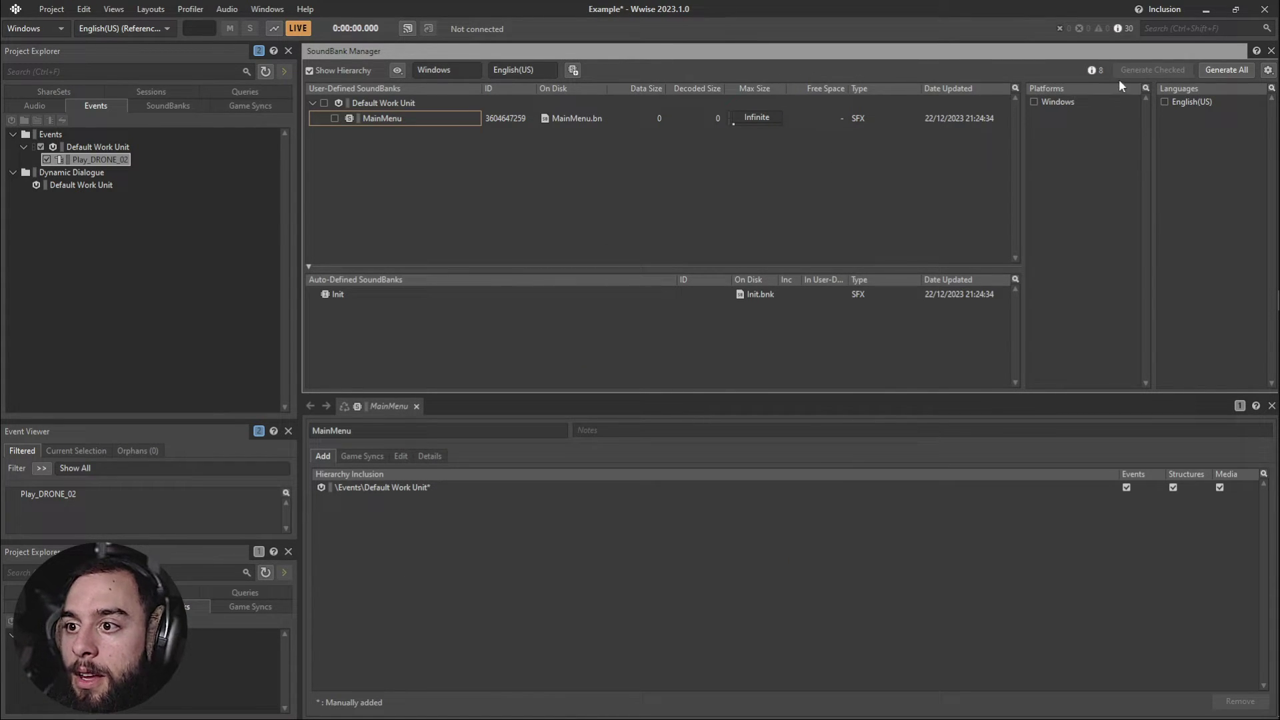
pyautogui.click(1215, 72)
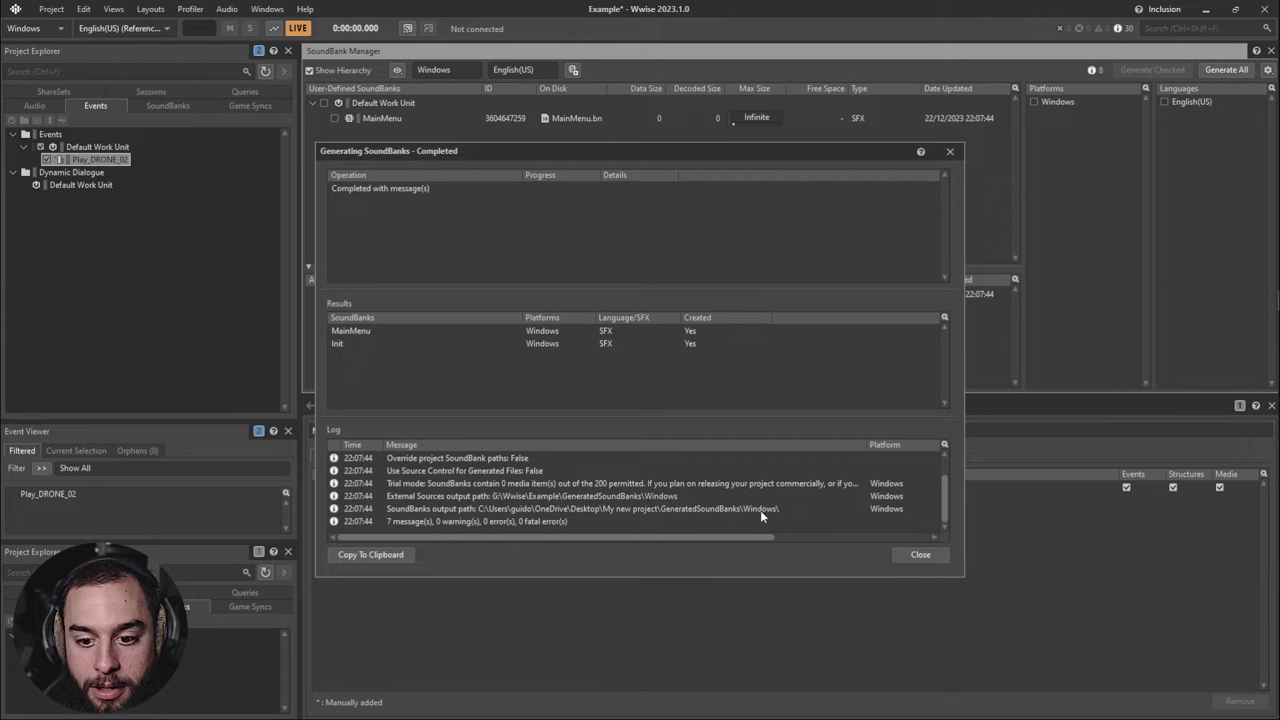
pyautogui.click(920, 555)
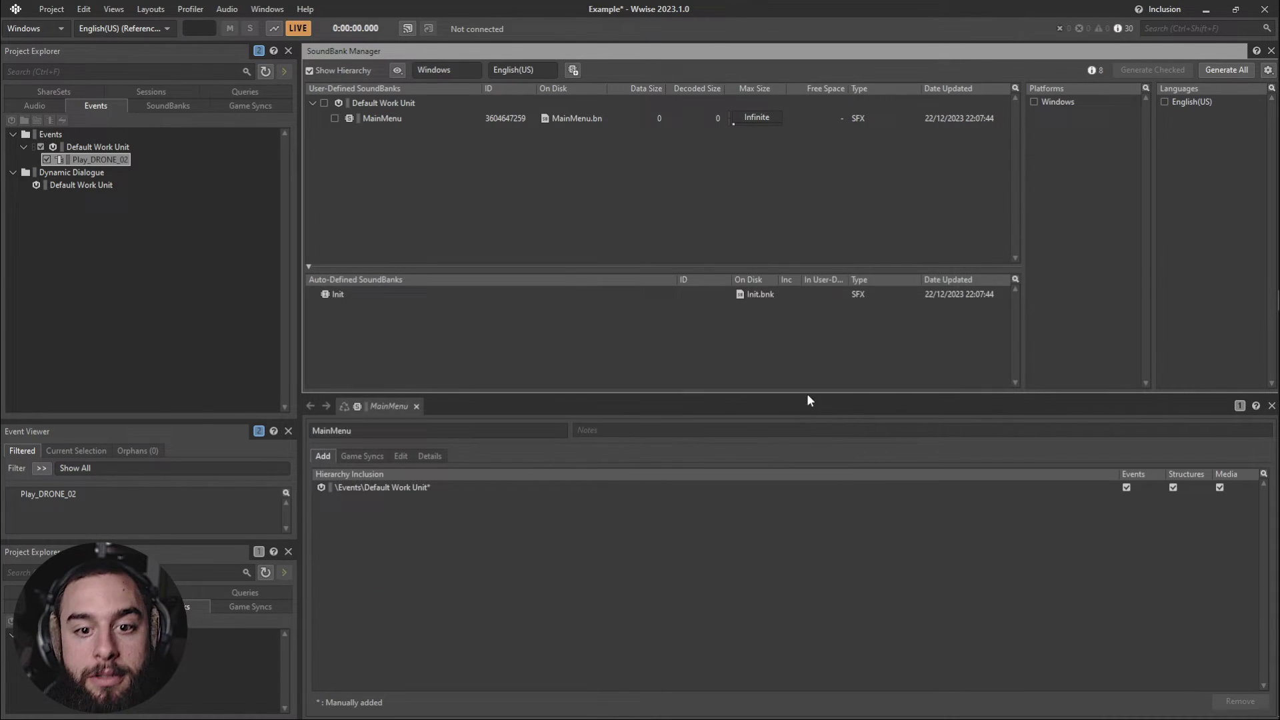
pyautogui.hotkey('alt', 'Tab')
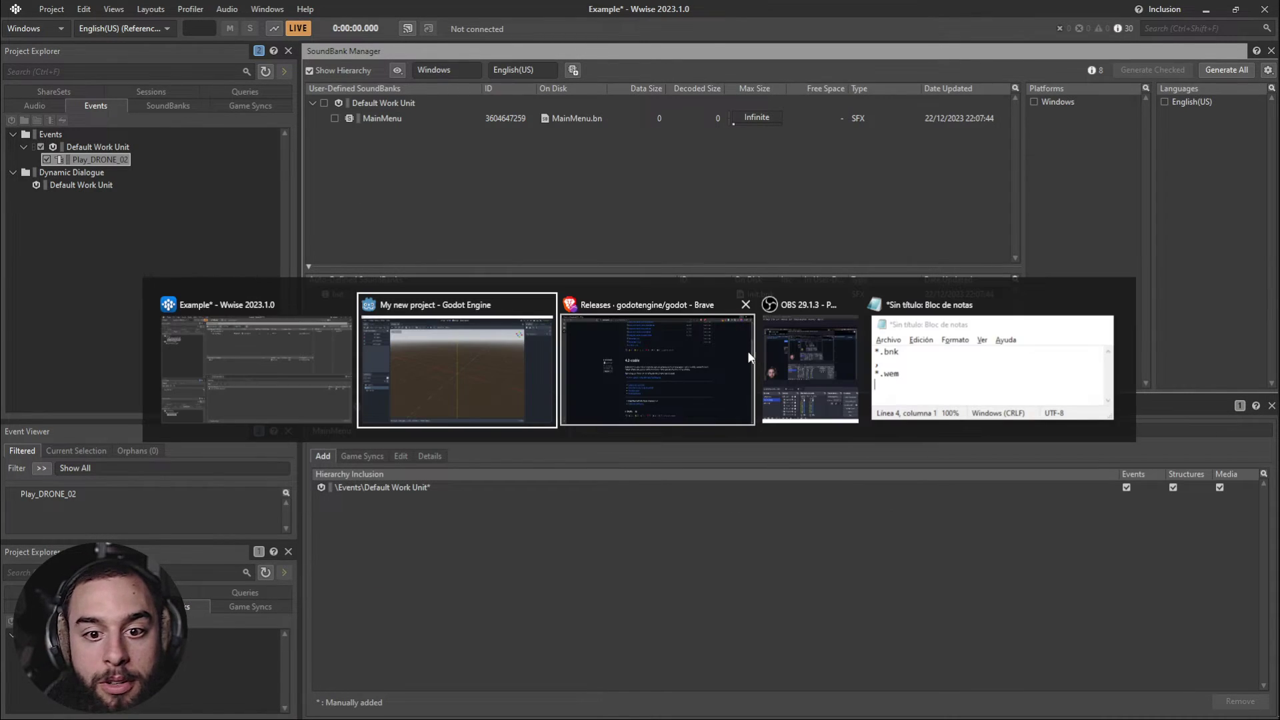
# - Save and restart the Godot editor so the Wwise extension loads
pyautogui.click(422, 362)
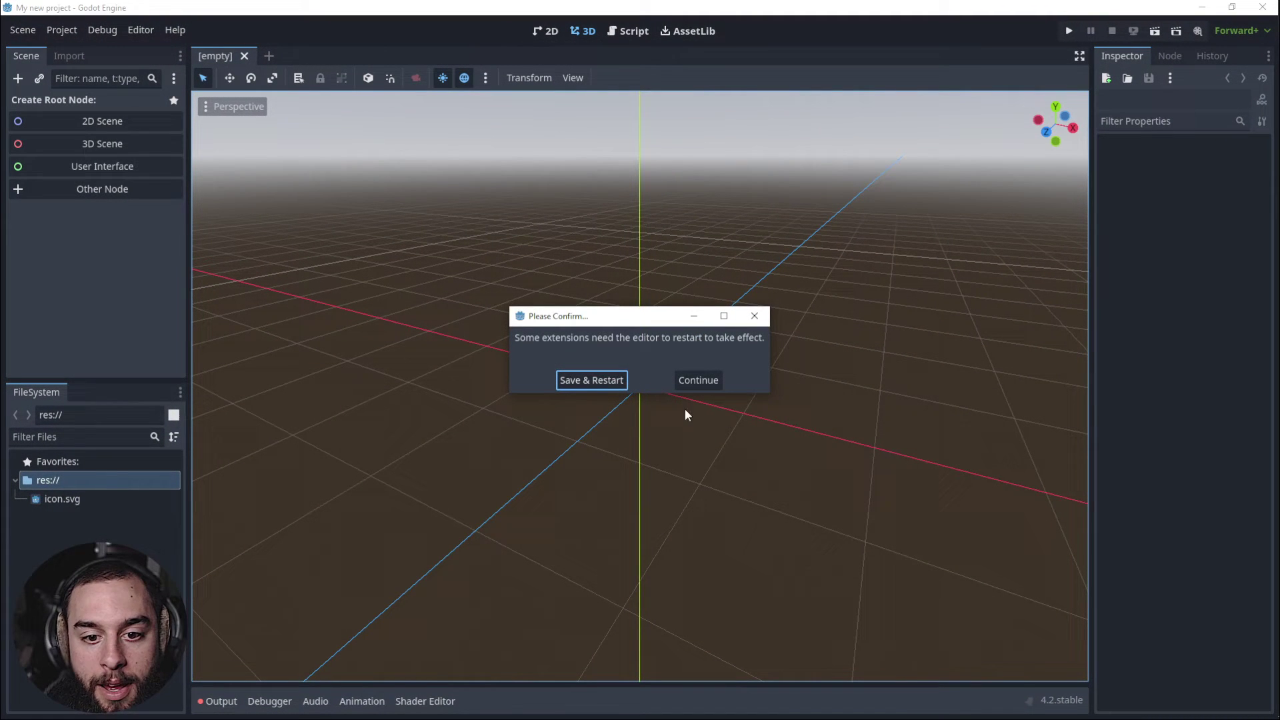
pyautogui.click(593, 382)
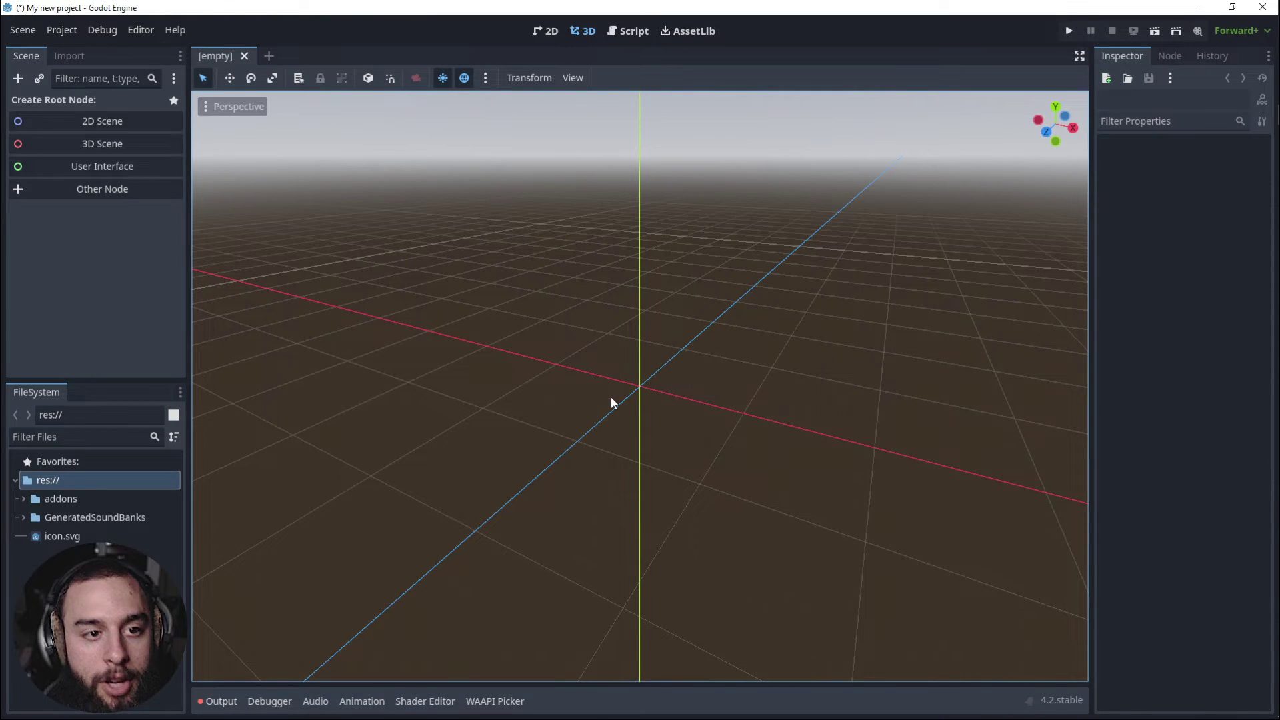
# - Check the installed plugins in Godot's Project Settings
pyautogui.click(63, 31)
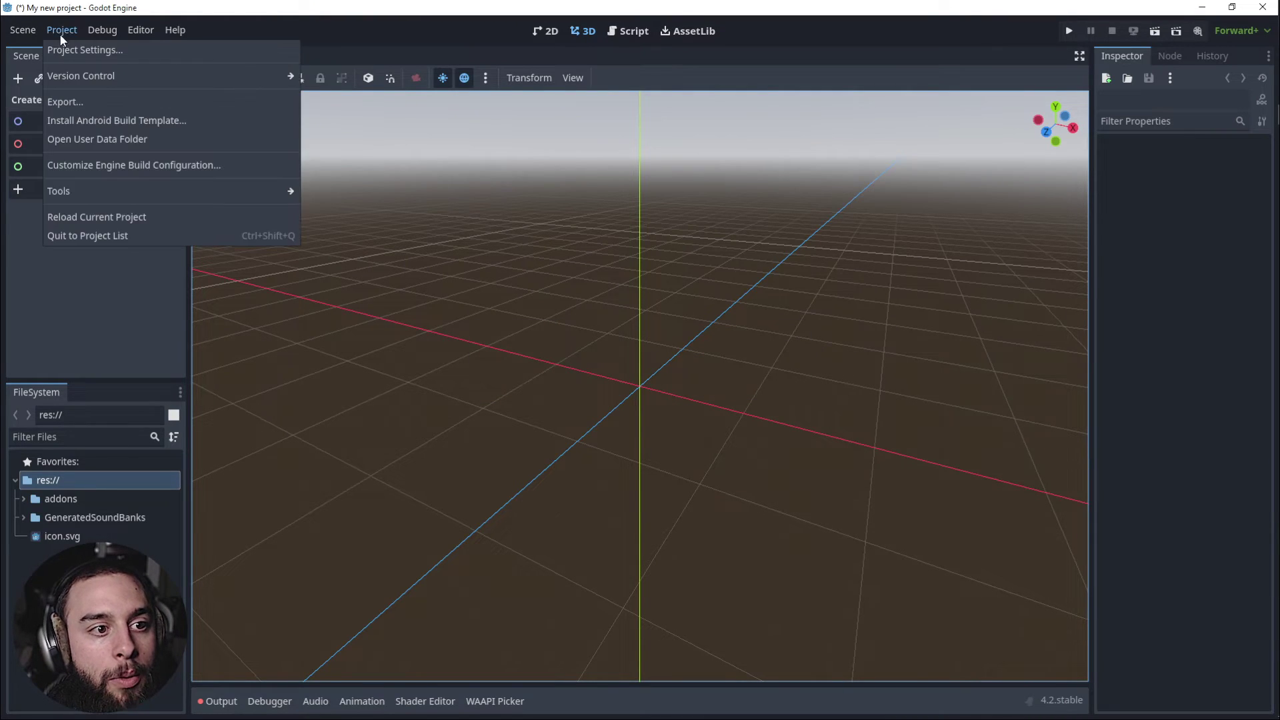
pyautogui.click(118, 57)
pyautogui.click(687, 146)
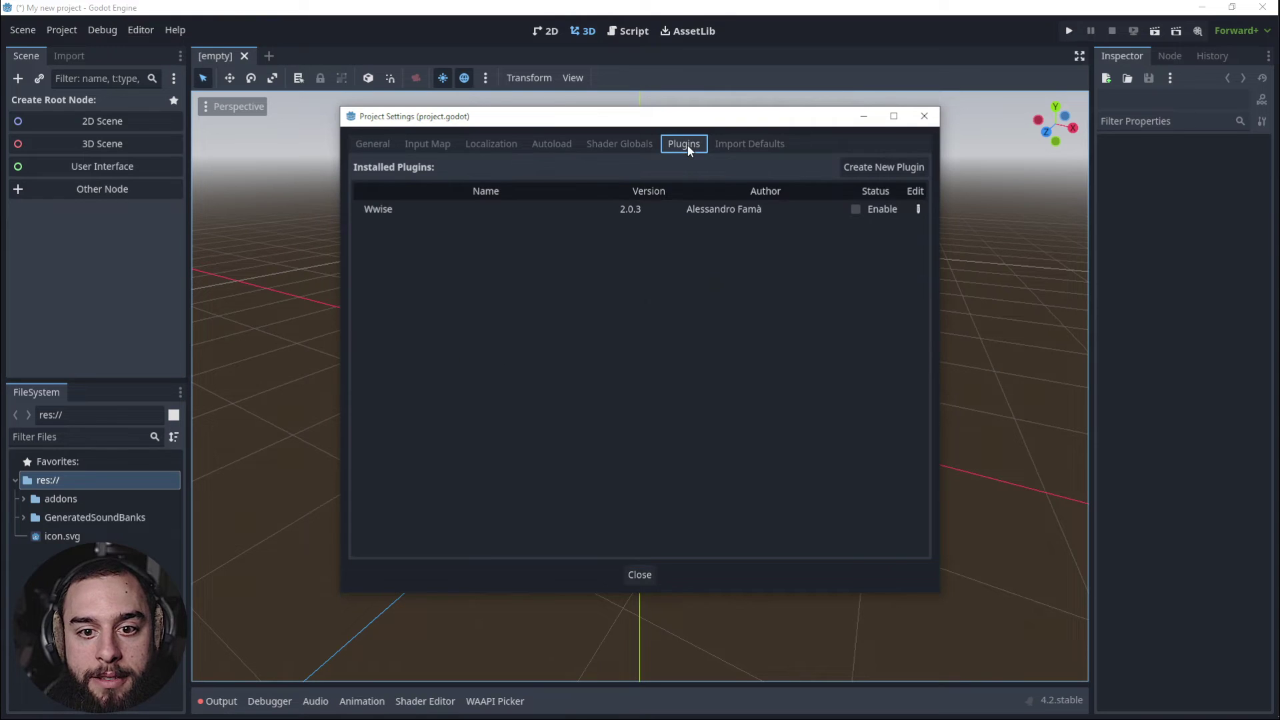
pyautogui.click(924, 117)
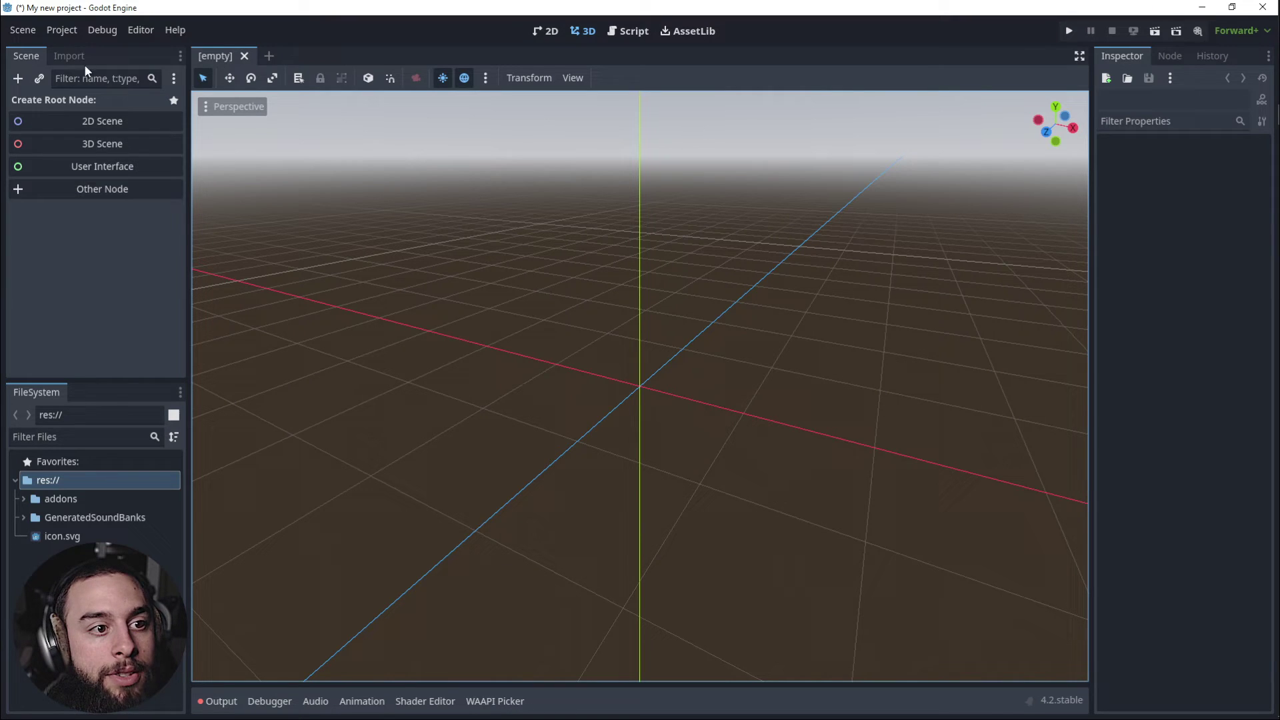
# - Set the Wwise Common User Settings base path to res://GeneratedSoundBanks under advanced settings
pyautogui.click(58, 32)
pyautogui.click(77, 48)
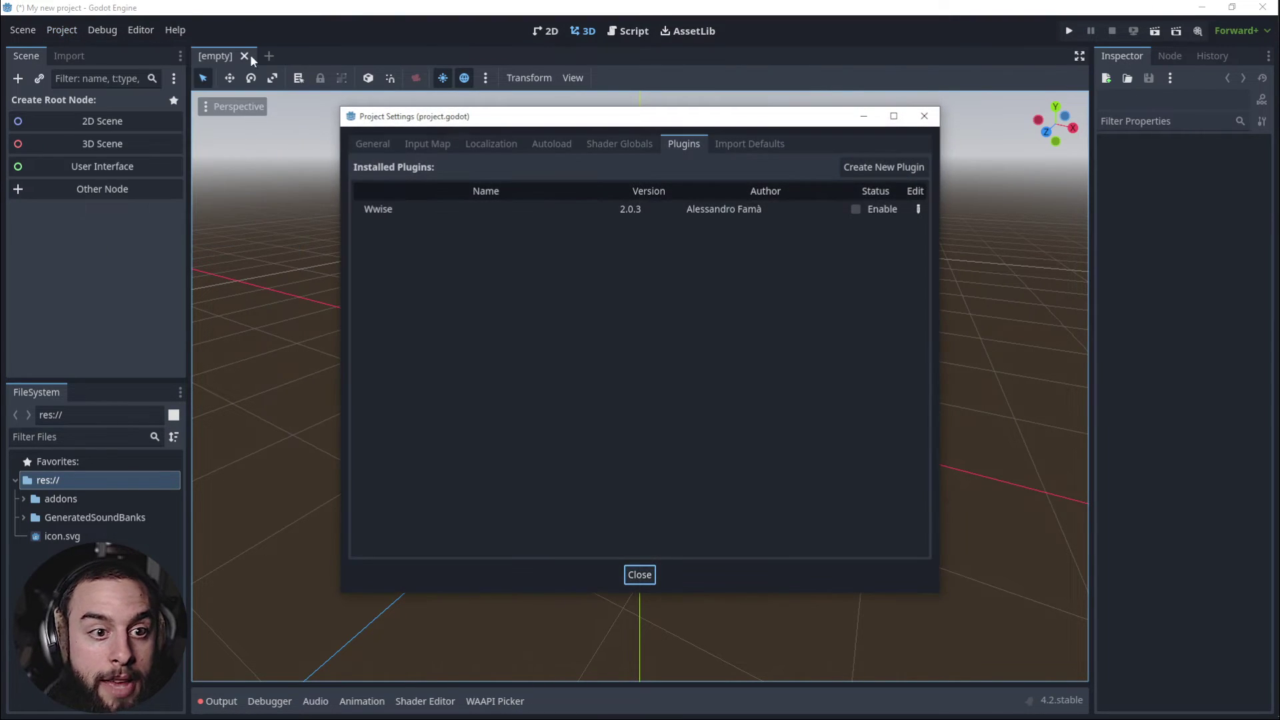
pyautogui.click(373, 142)
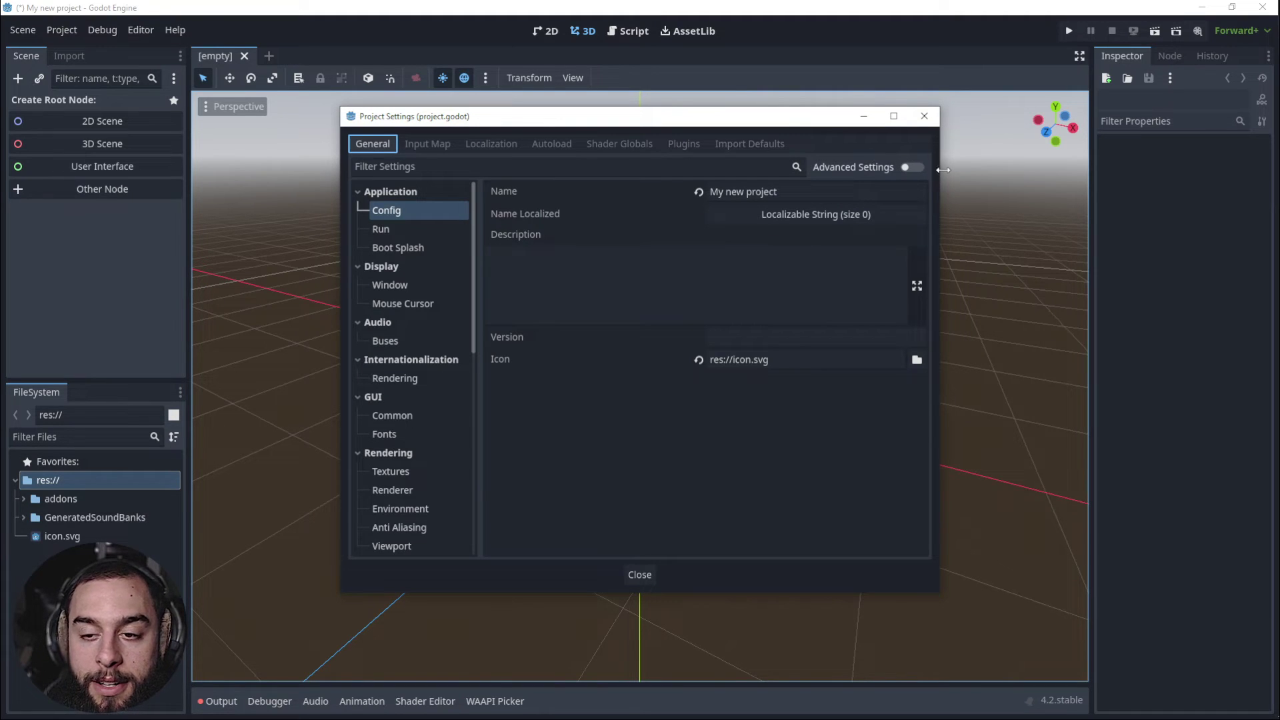
pyautogui.click(914, 167)
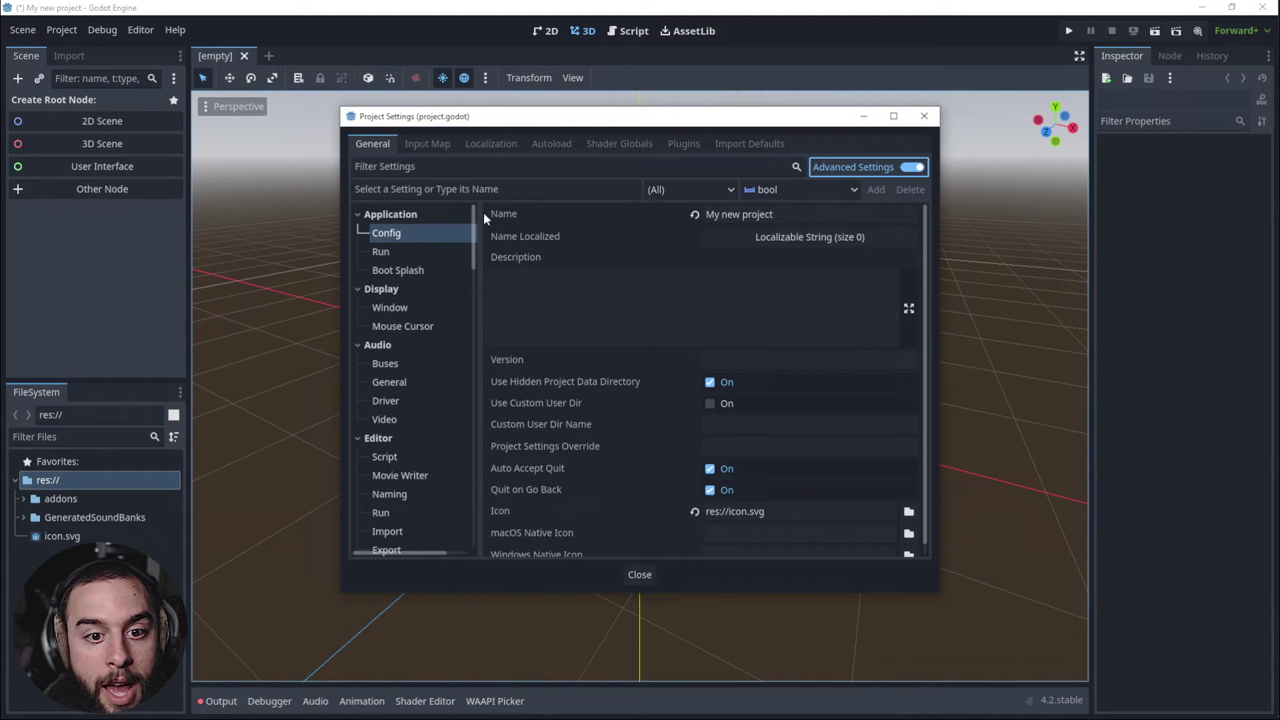
pyautogui.moveTo(473, 240); pyautogui.dragTo(471, 501)
pyautogui.click(418, 426)
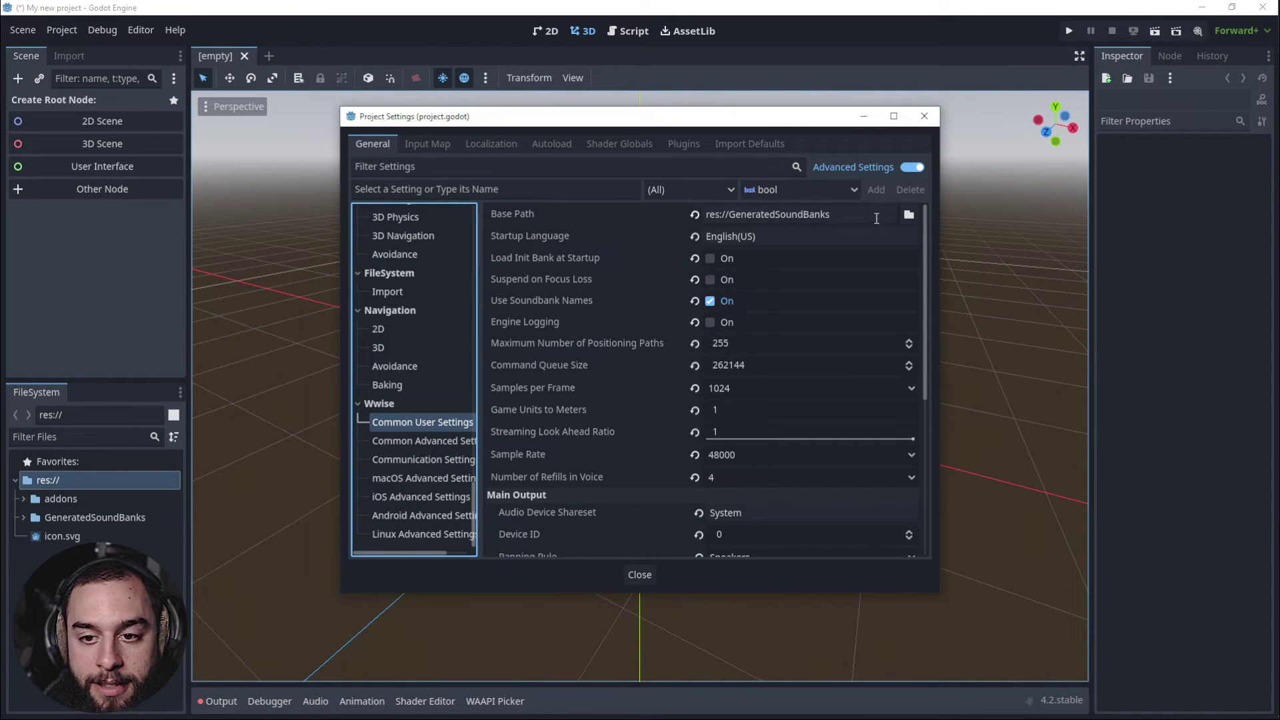
pyautogui.click(909, 214)
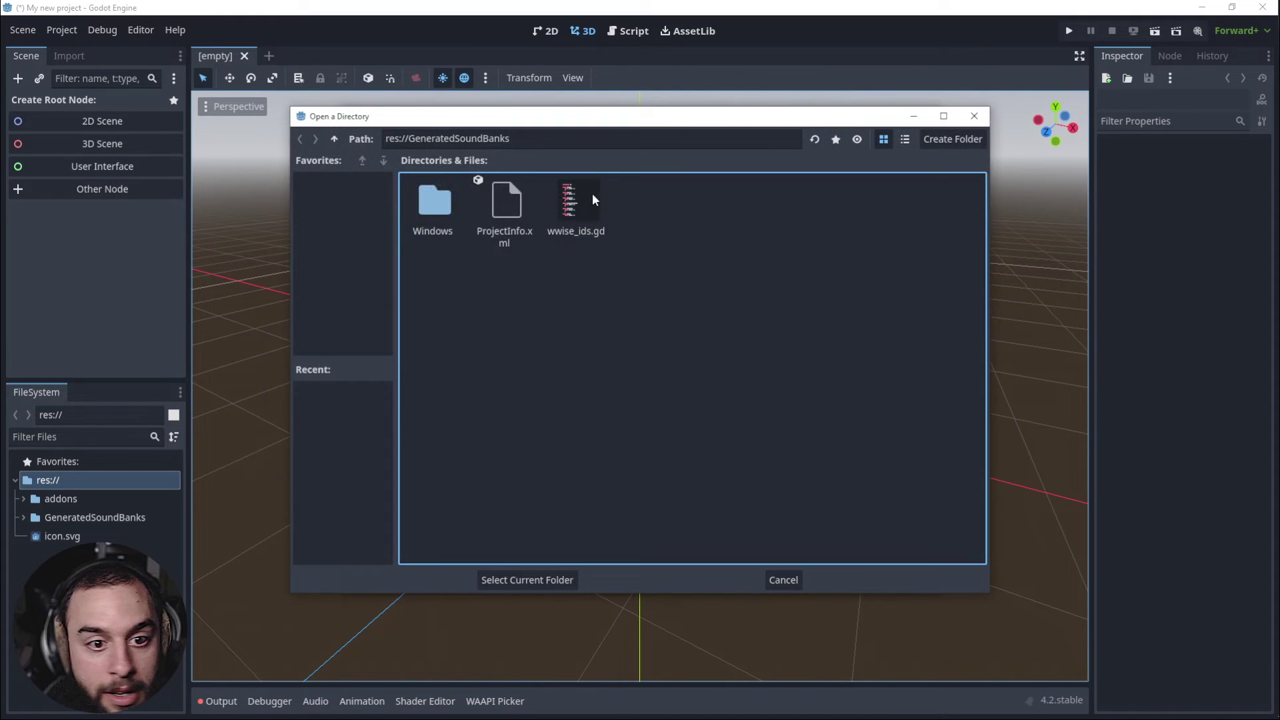
pyautogui.click(542, 578)
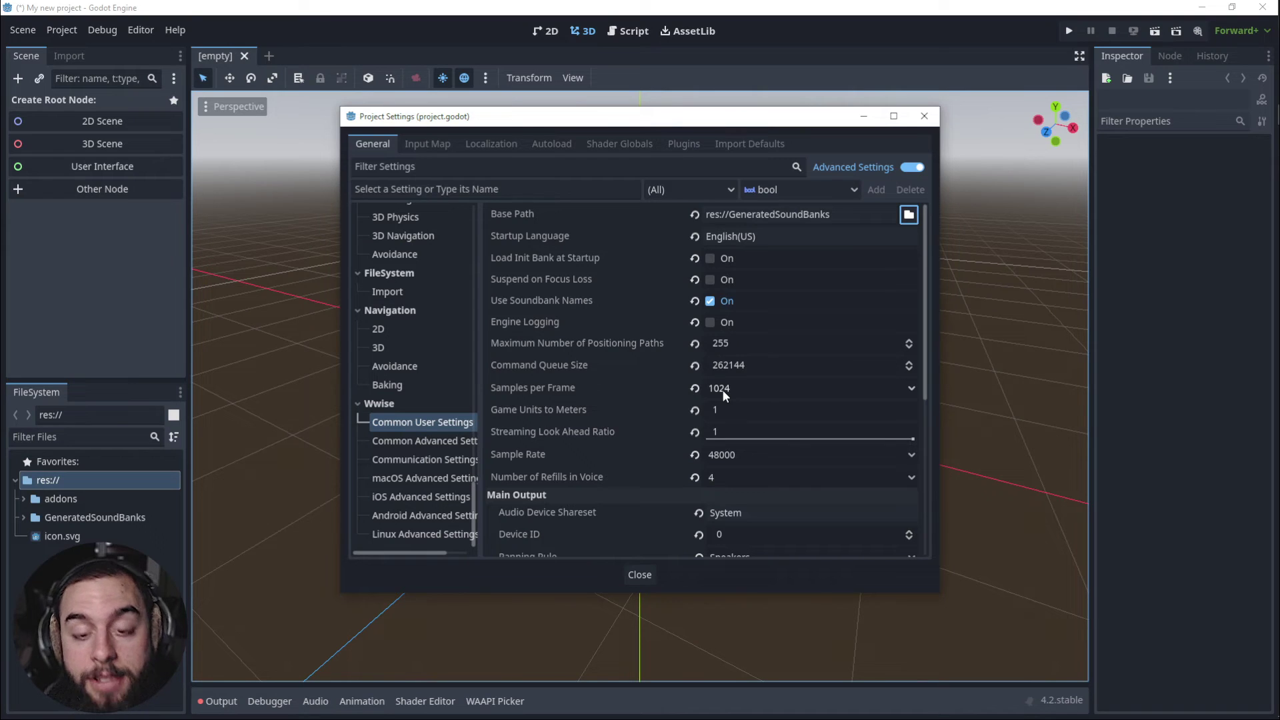
pyautogui.click(641, 575)
# - Generate Wwise IDs from the WAAPI Picker, overwriting GeneratedSoundBanks/wwise_ids.gd
pyautogui.click(492, 701)
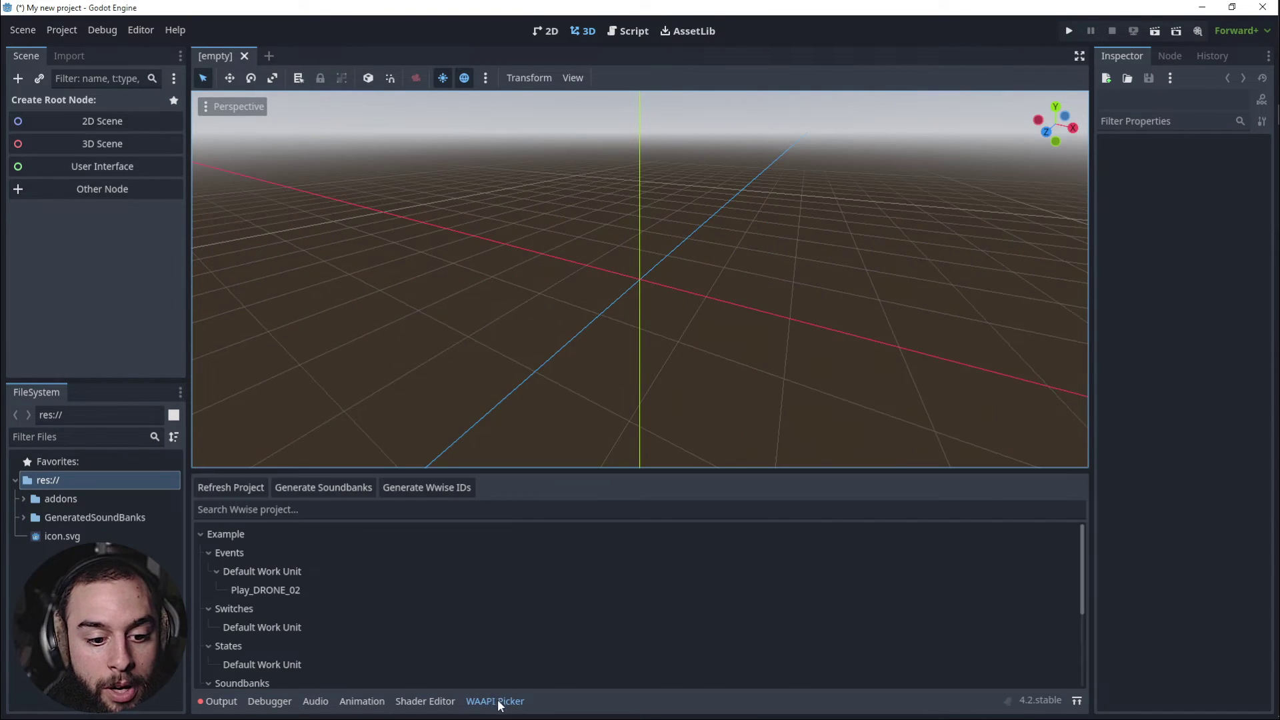
pyautogui.click(411, 487)
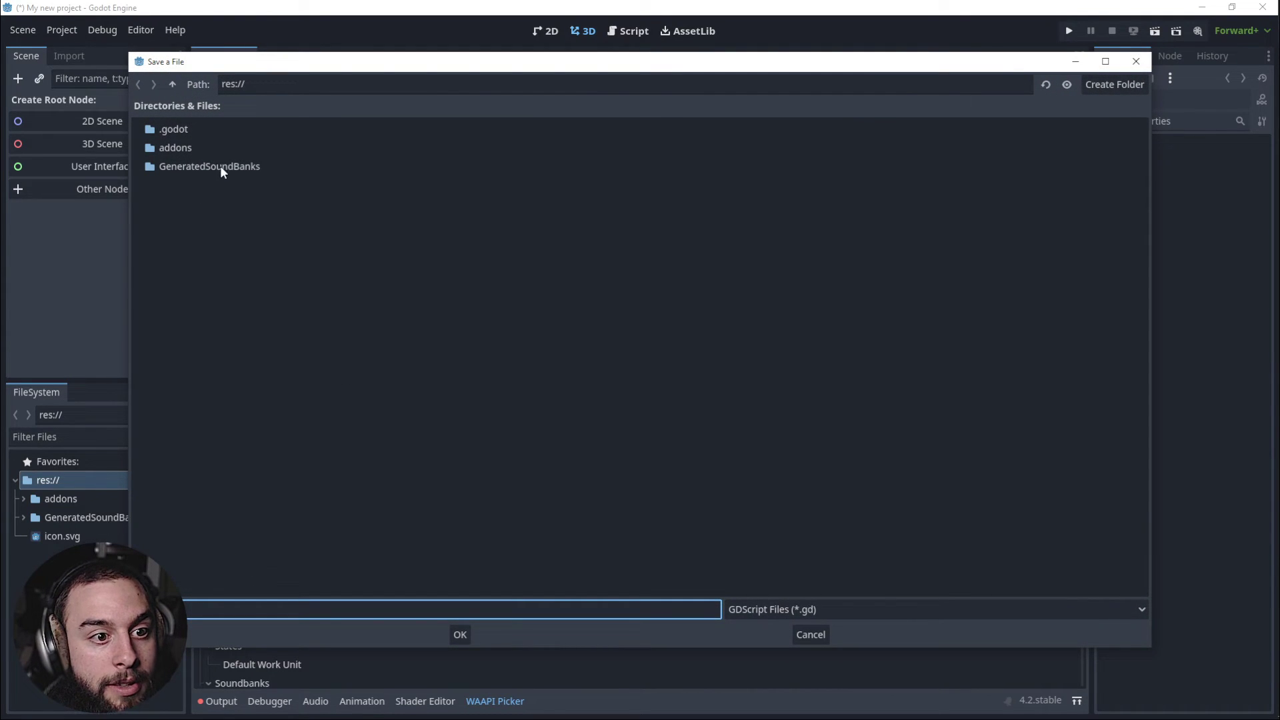
pyautogui.doubleClick(221, 167)
pyautogui.doubleClick(198, 149)
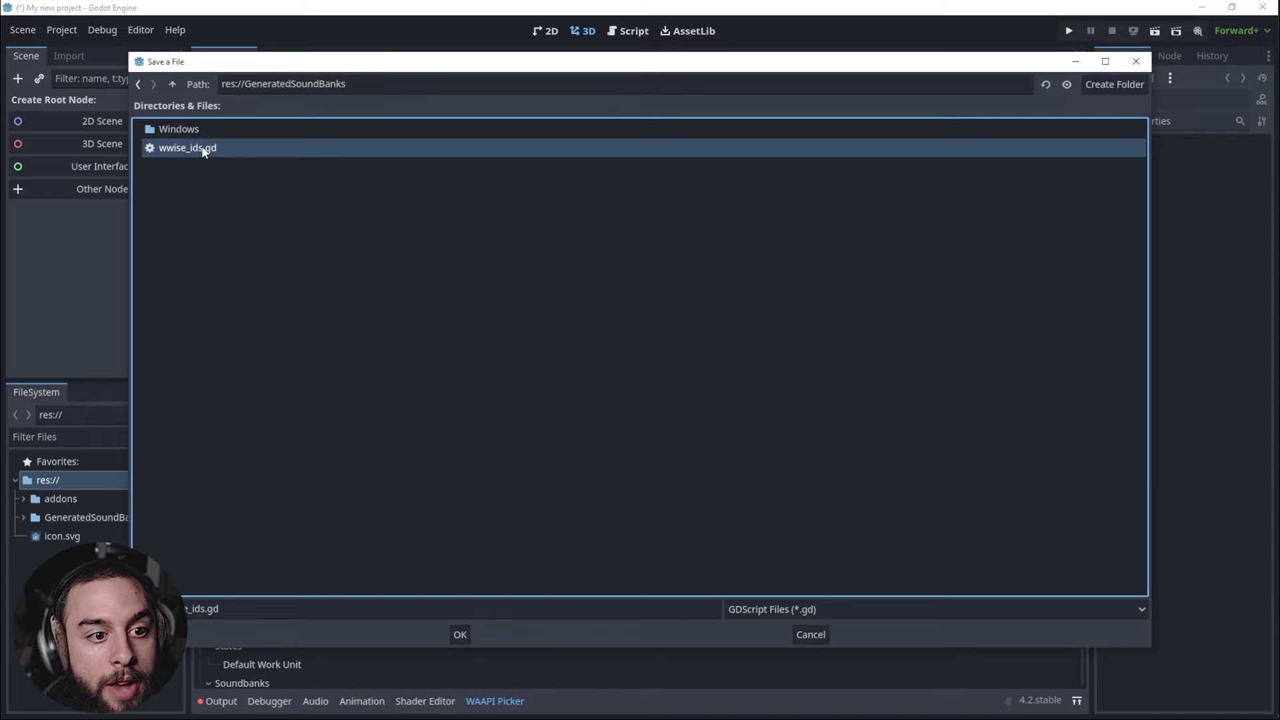
pyautogui.click(582, 378)
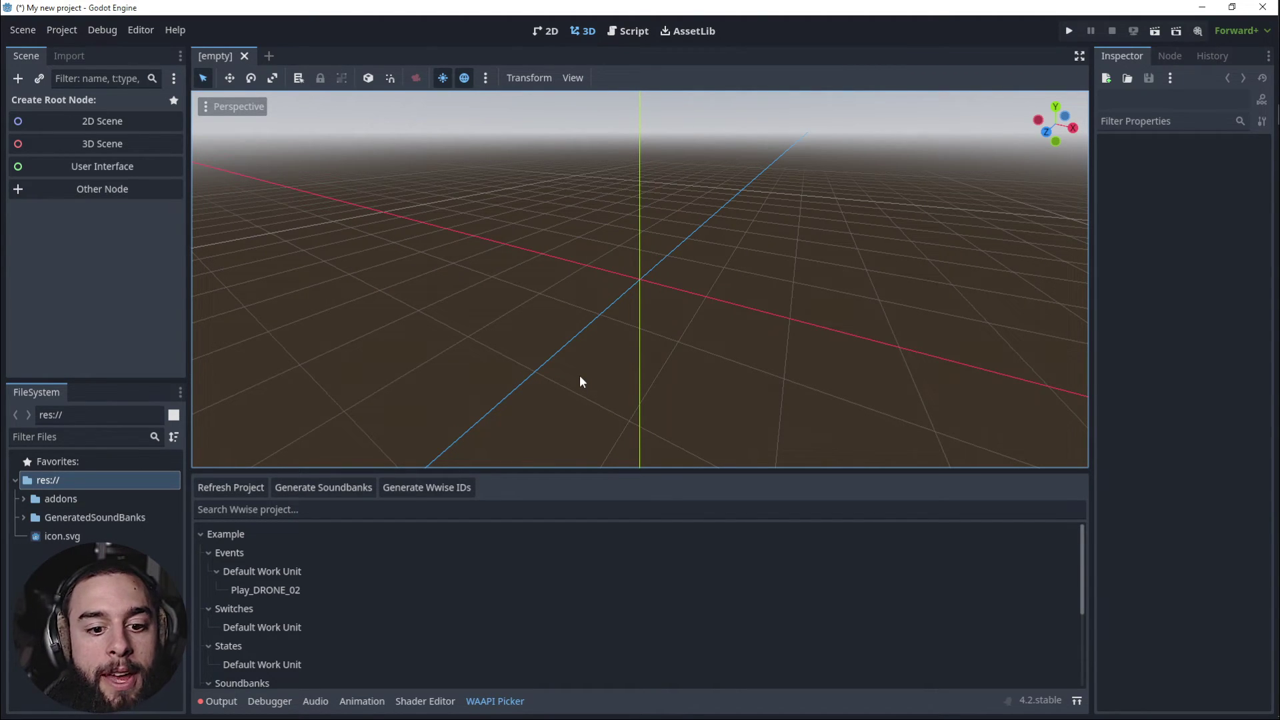
# - Refresh the Wwise project in the WAAPI Picker to list MainMenu and Auxiliary Busses
pyautogui.moveTo(586, 471); pyautogui.dragTo(596, 385)
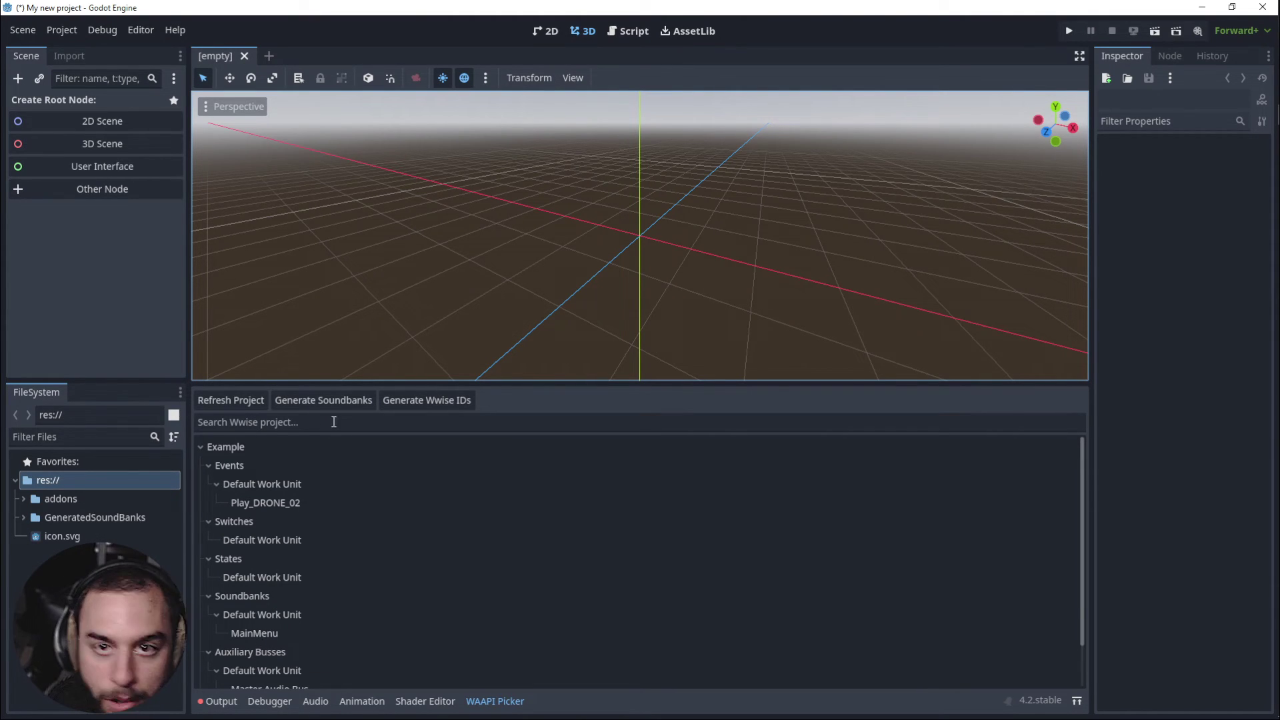
pyautogui.click(242, 400)
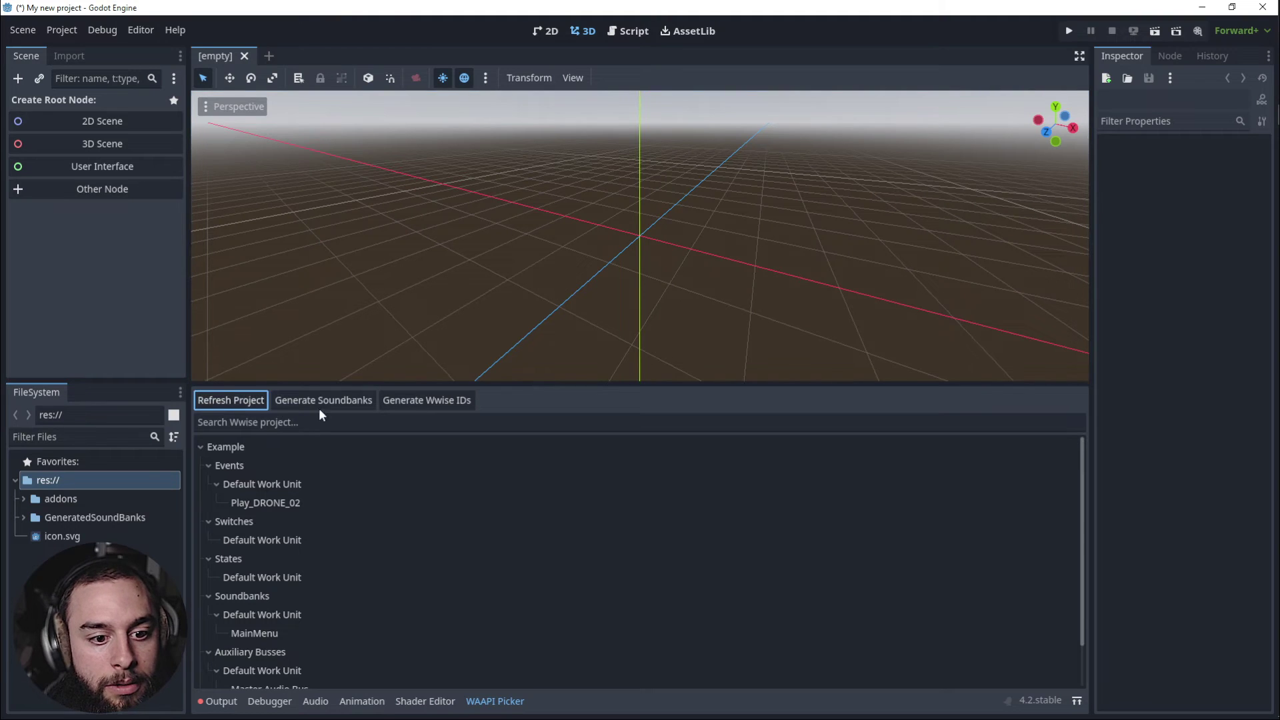
pyautogui.moveTo(628, 384); pyautogui.dragTo(630, 438)
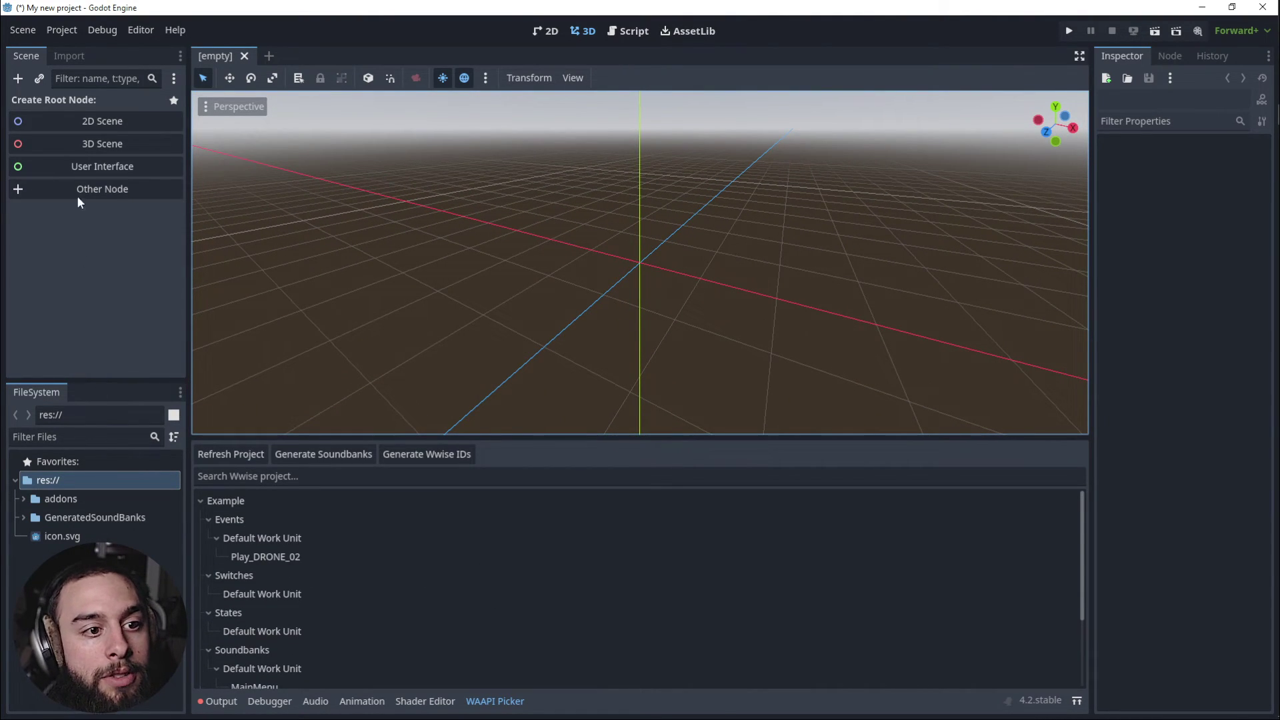
# - Create a 2D scene and add an AkBank under Node2D loading the Init bank on Enter Tree
pyautogui.click(83, 121)
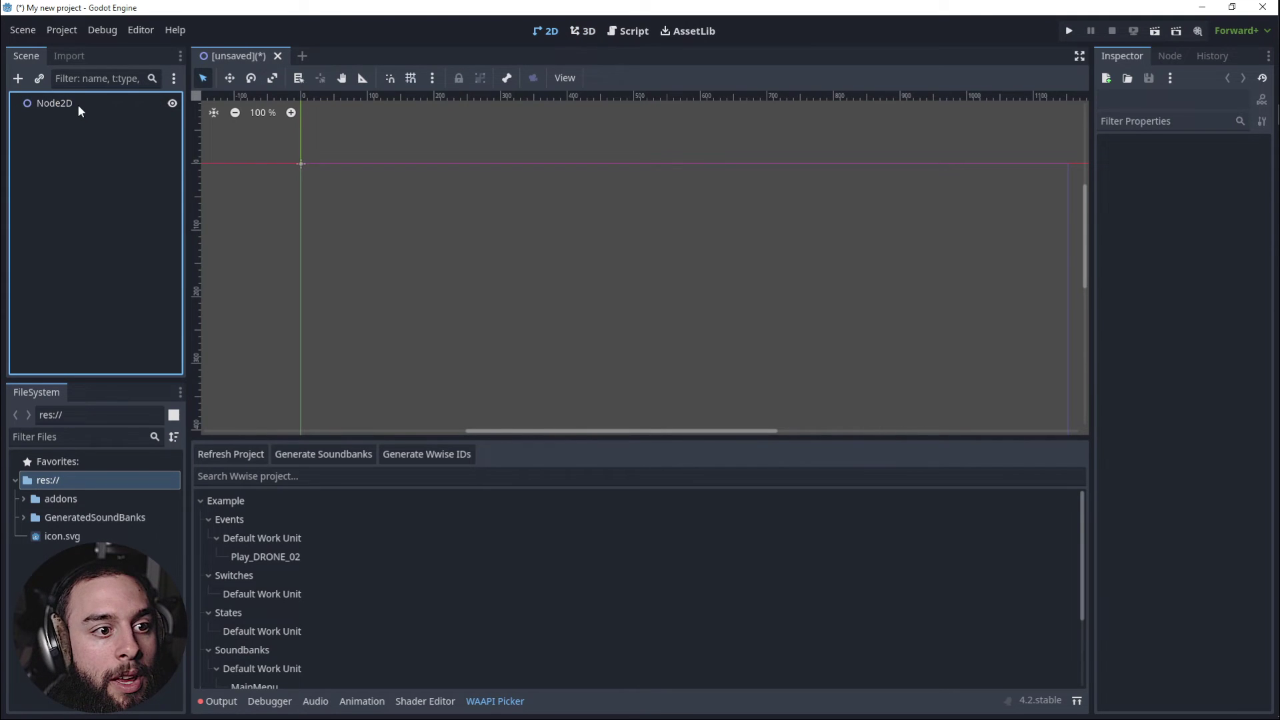
pyautogui.click(77, 104)
pyautogui.hotkey('ctrl', 'a')
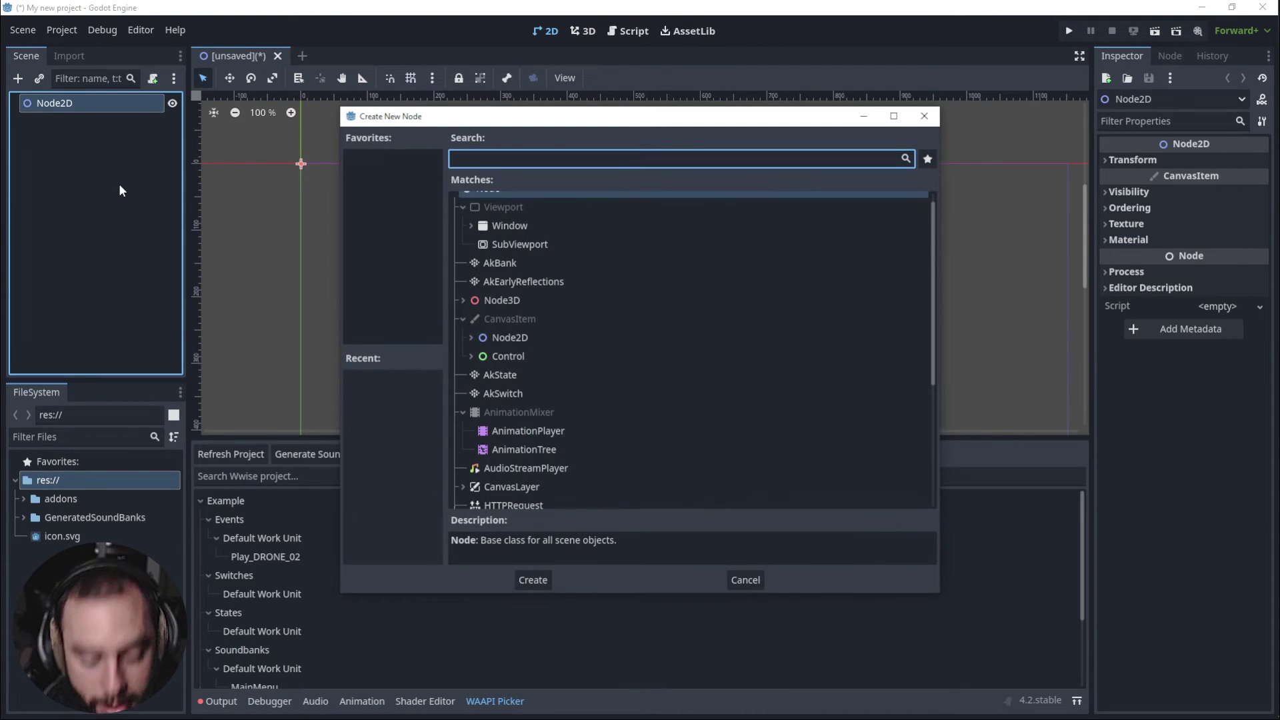
pyautogui.write('ak')
pyautogui.press('Return')
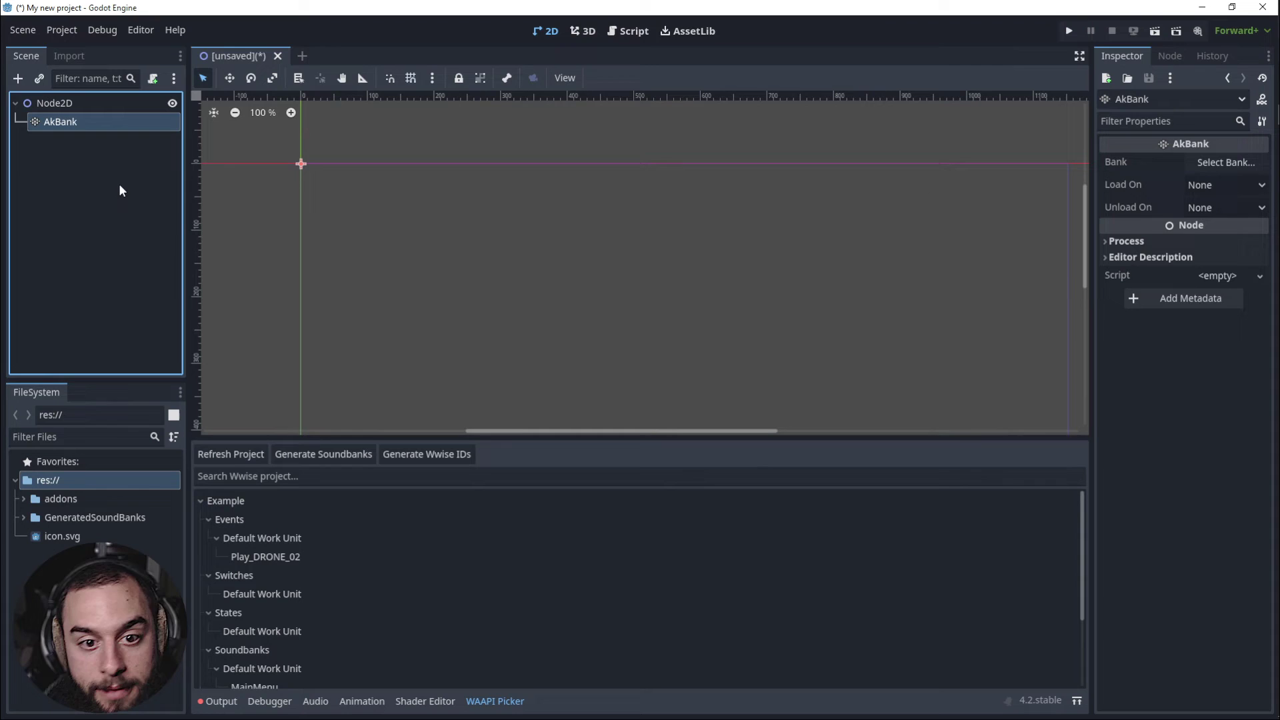
pyautogui.click(1227, 163)
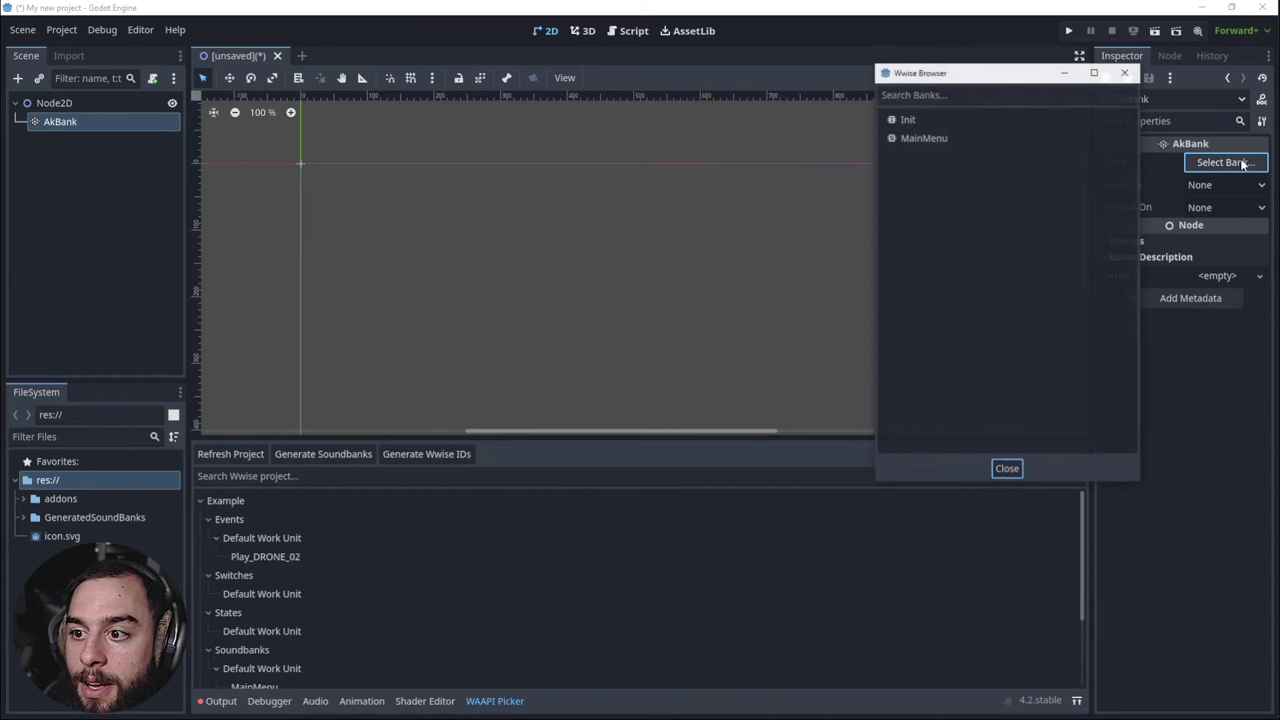
pyautogui.click(921, 118)
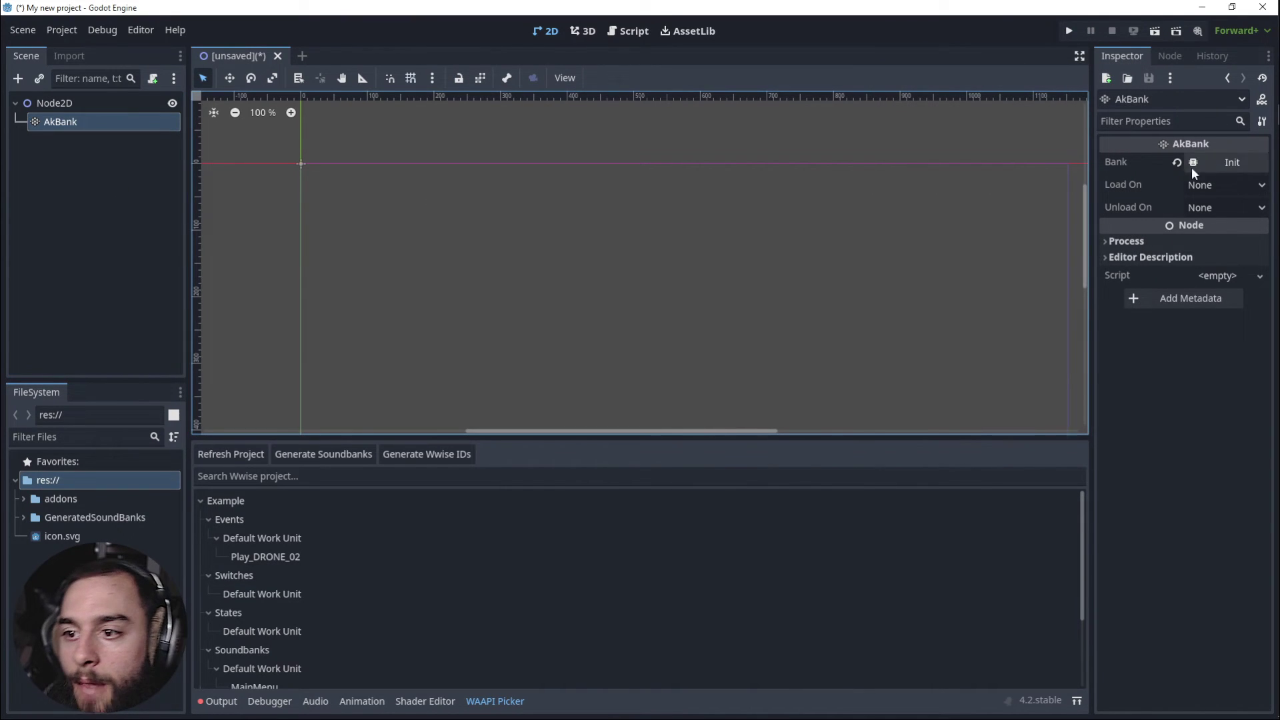
pyautogui.click(1229, 186)
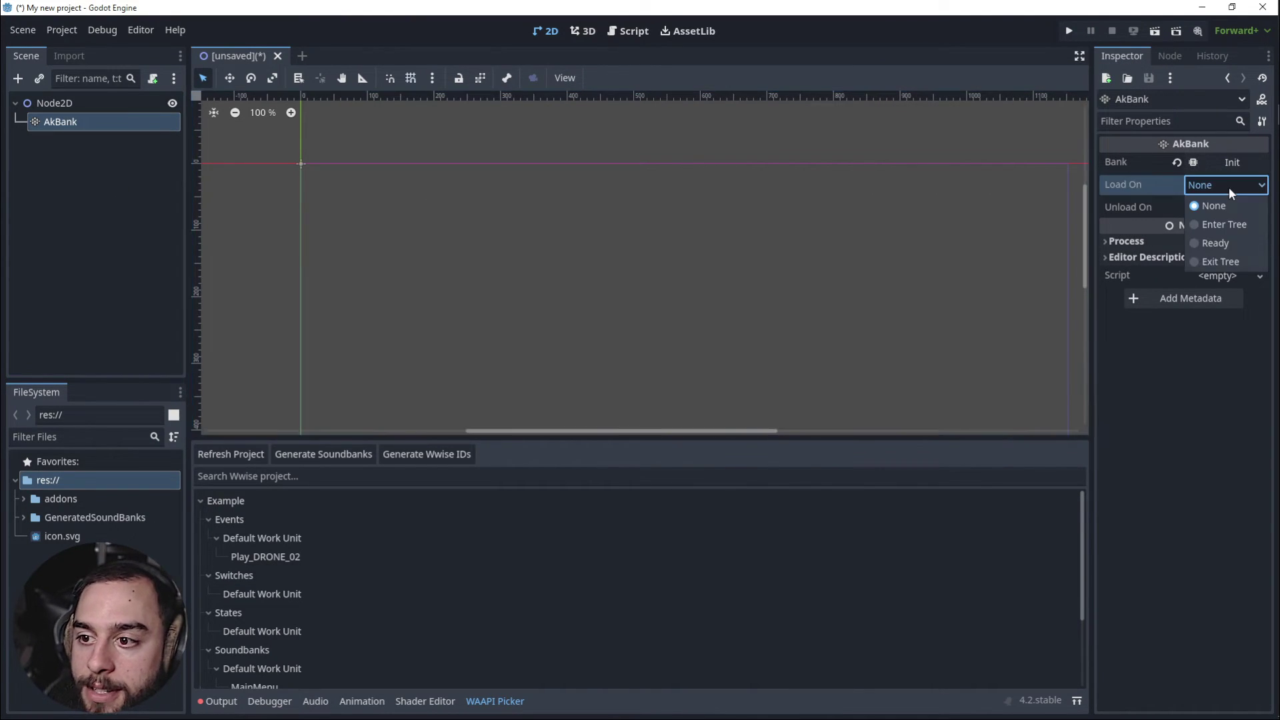
pyautogui.click(1229, 225)
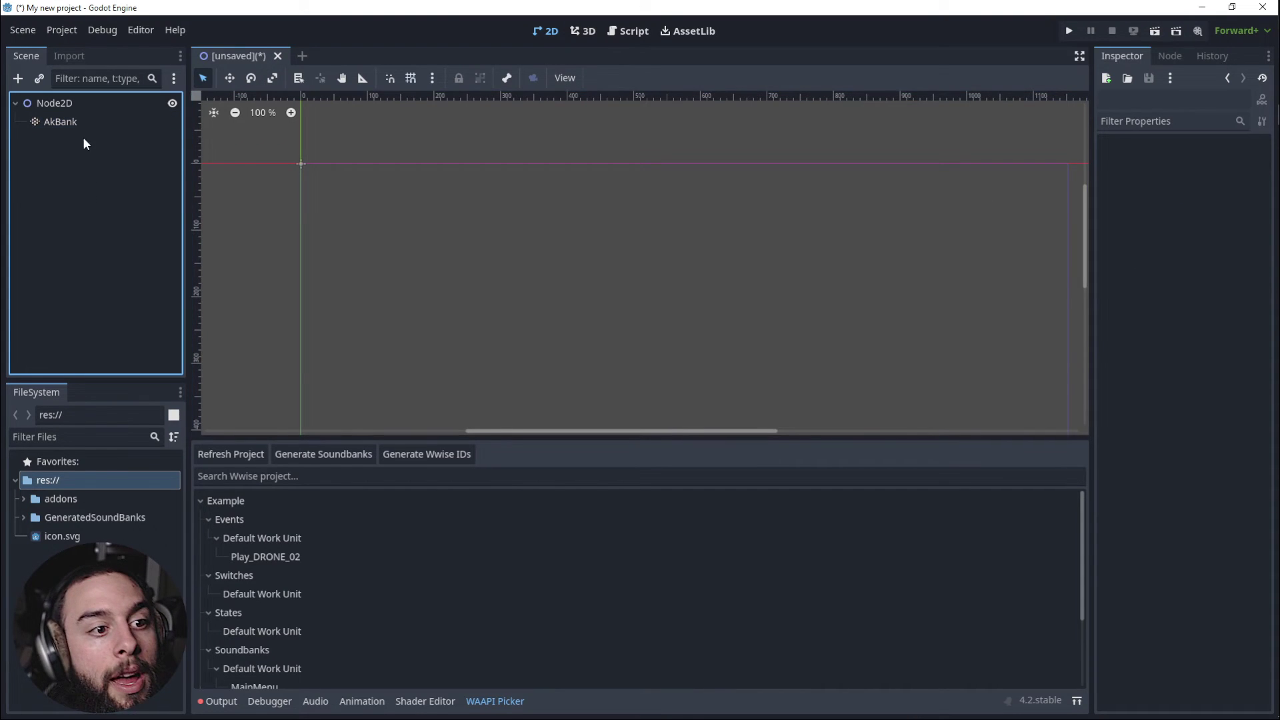
# - Add a second AkBank, AkBank2, loading the MainMenu bank on Enter Tree
pyautogui.click(77, 102)
pyautogui.hotkey('ctrl', 'a')
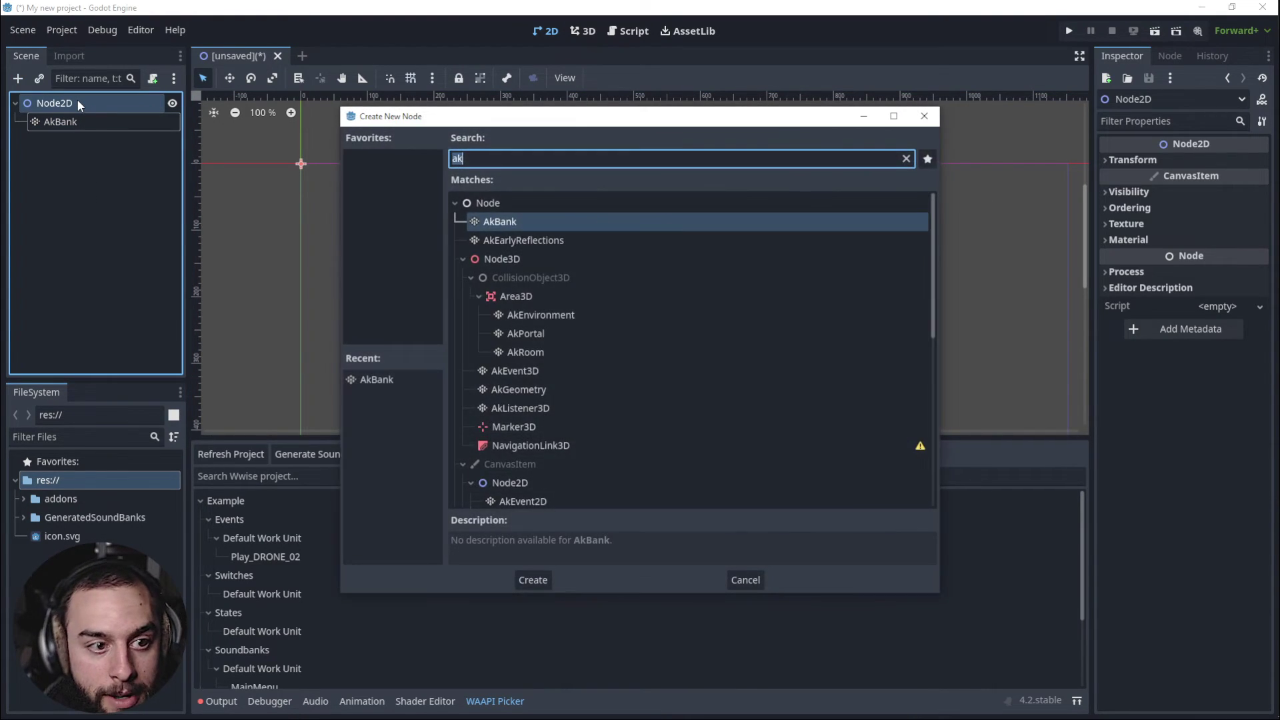
pyautogui.press('Down')
pyautogui.press('Up')
pyautogui.press('Return')
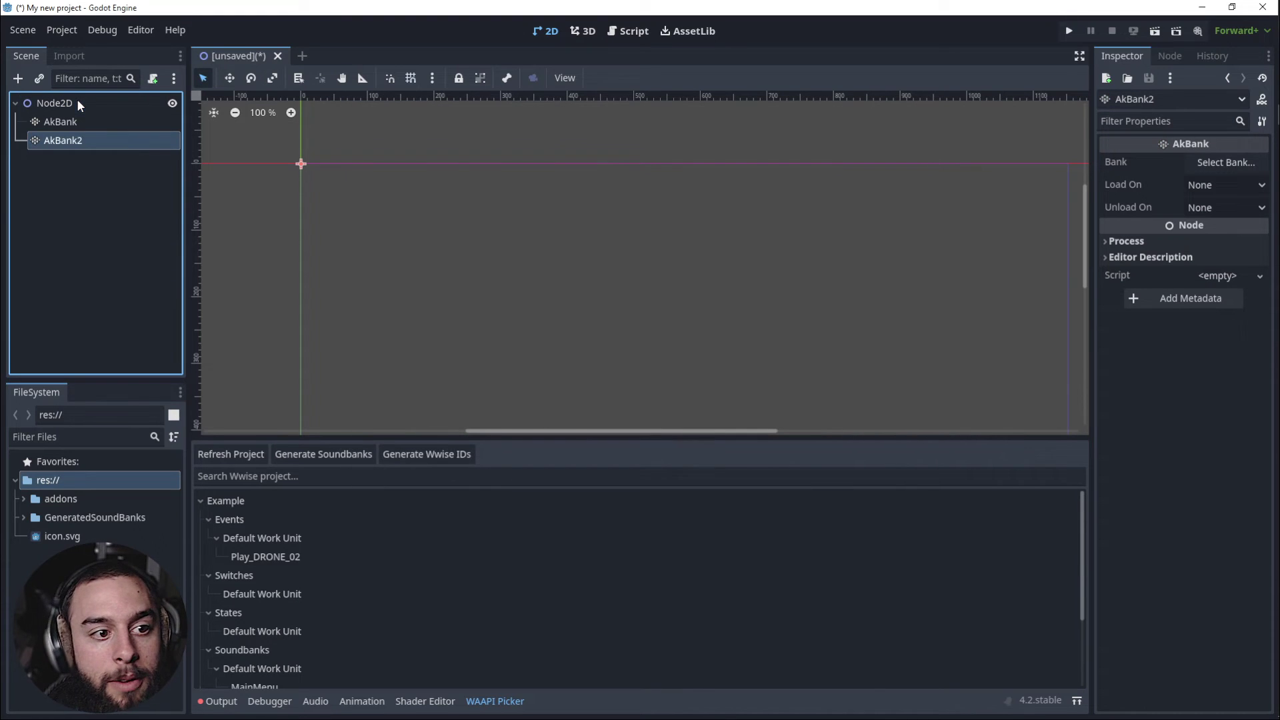
pyautogui.click(1190, 162)
pyautogui.doubleClick(905, 138)
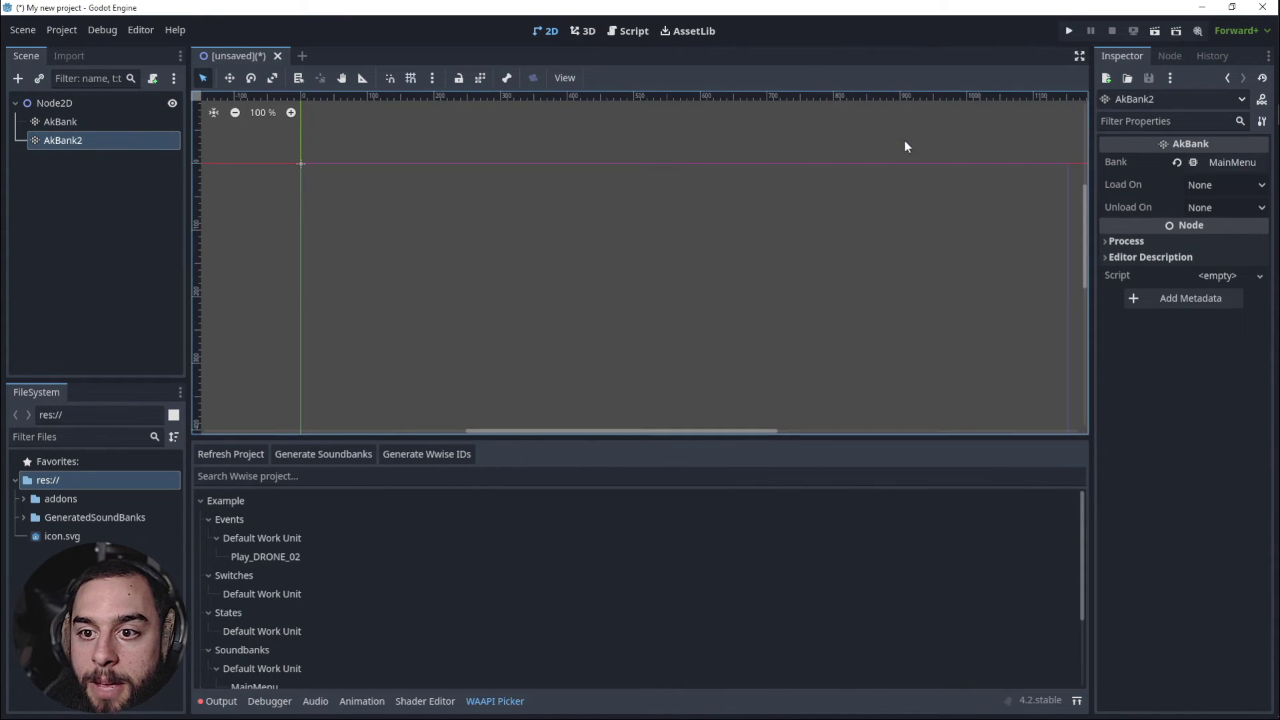
pyautogui.click(1235, 185)
pyautogui.click(1239, 224)
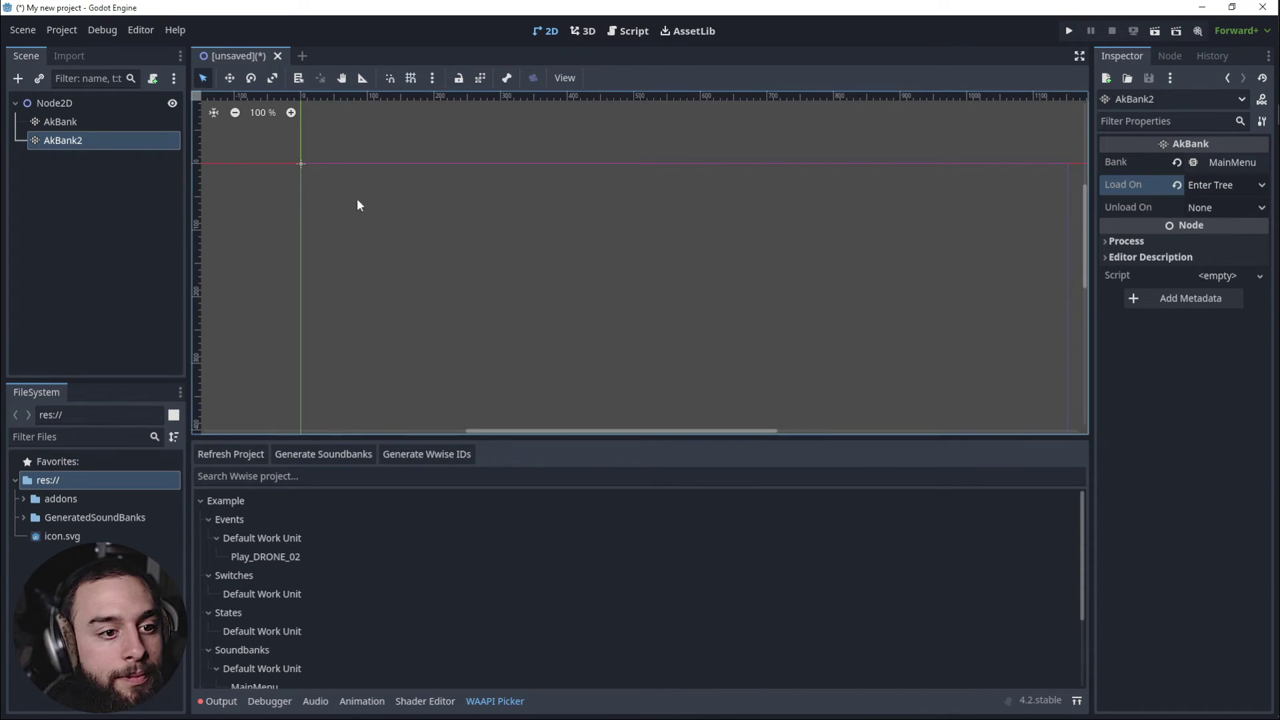
pyautogui.click(109, 198)
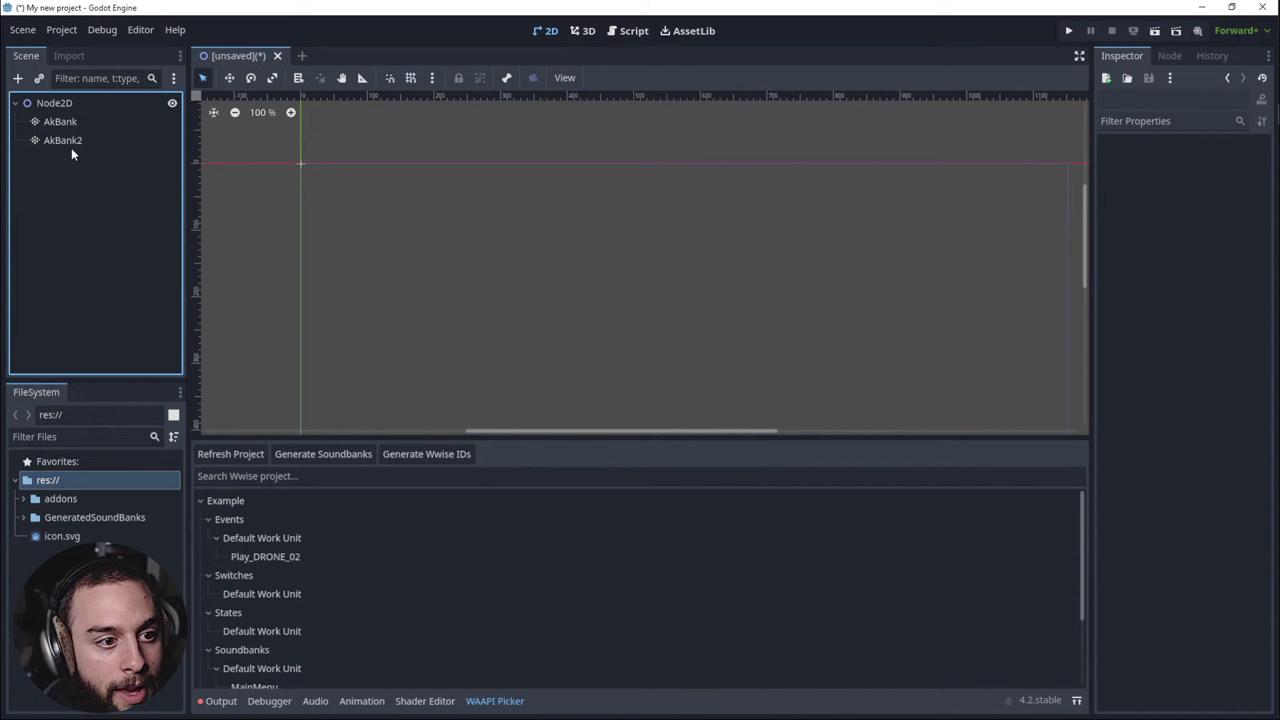
# - Add an AkListener2D node under the Node2D root
pyautogui.click(70, 105)
pyautogui.hotkey('ctrl', 'a')
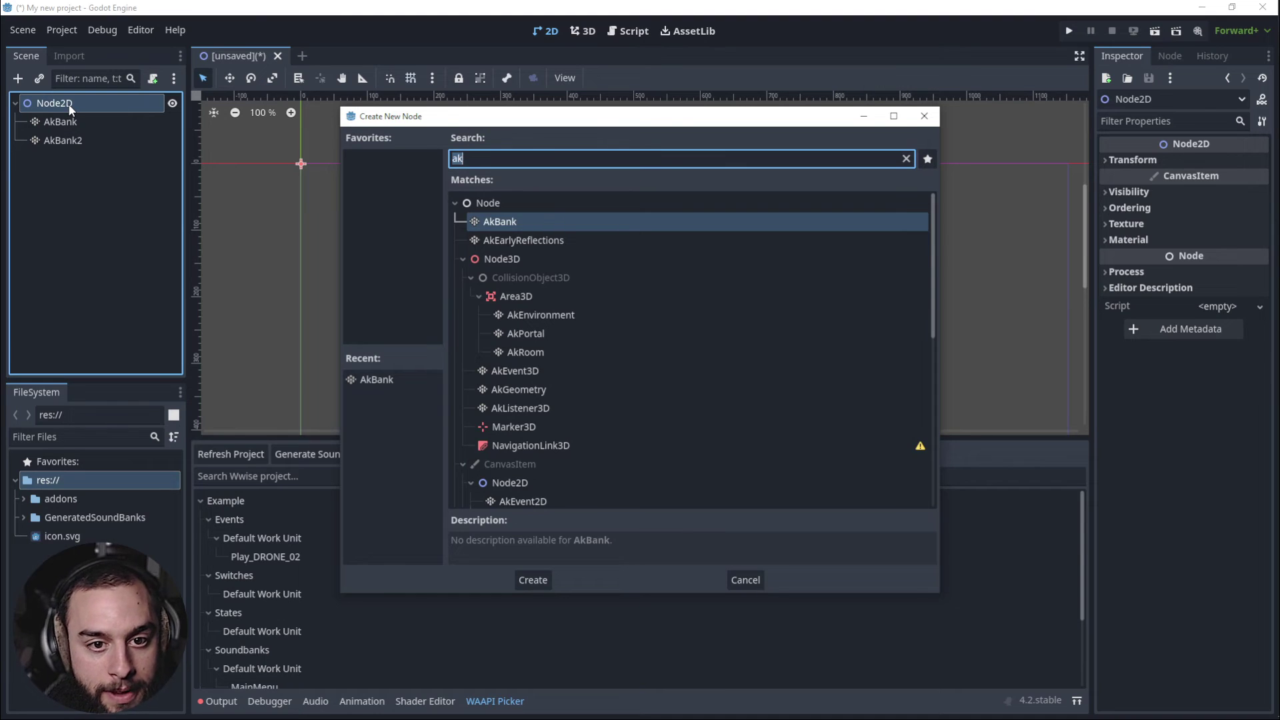
pyautogui.write('akli')
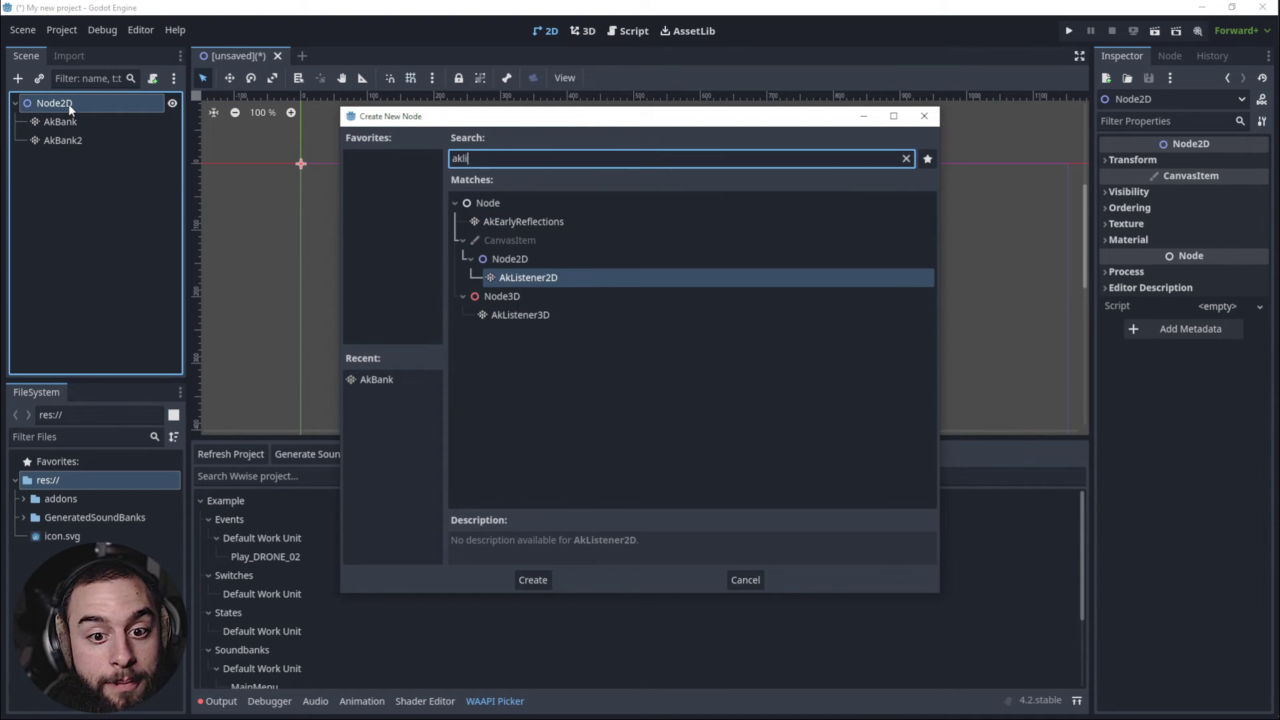
pyautogui.press('Return')
# - Rename the AkBank2 node to AkBank_MainMenu
pyautogui.click(78, 141)
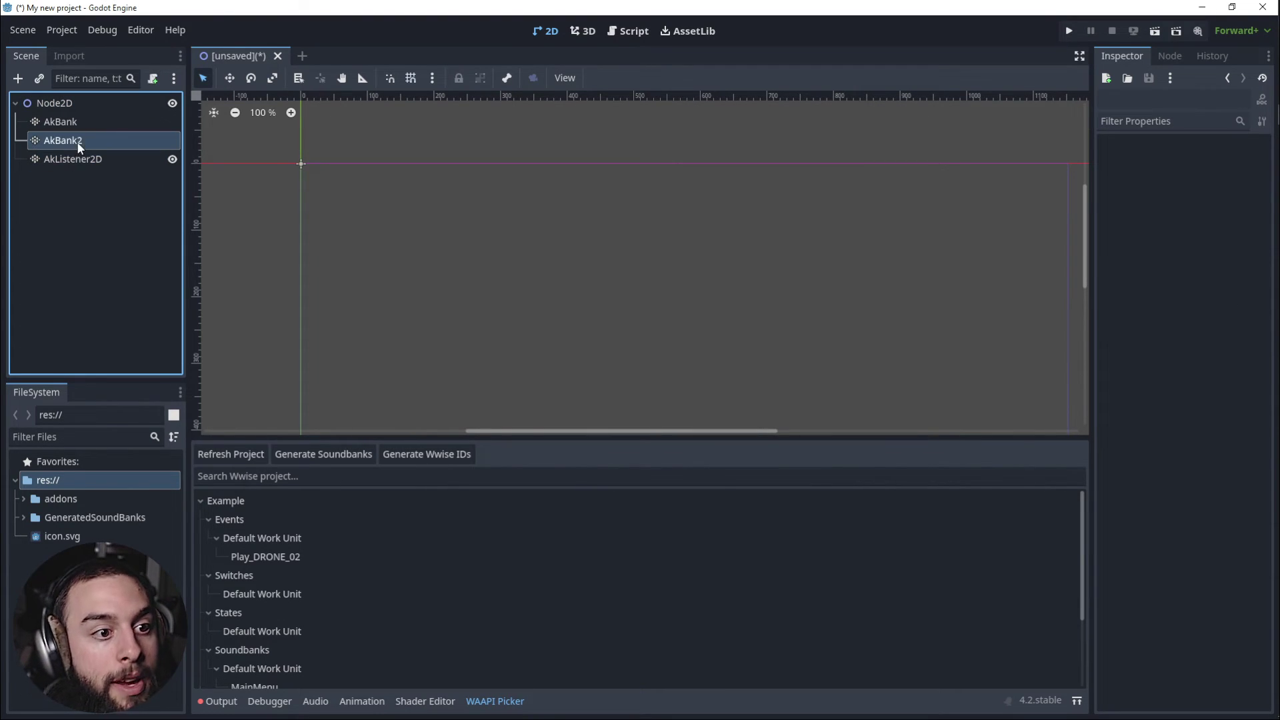
pyautogui.moveTo(60, 142)
pyautogui.mouseDown()
pyautogui.moveTo(64, 126)
pyautogui.moveTo(67, 142)
pyautogui.mouseUp()
pyautogui.doubleClick(78, 141)
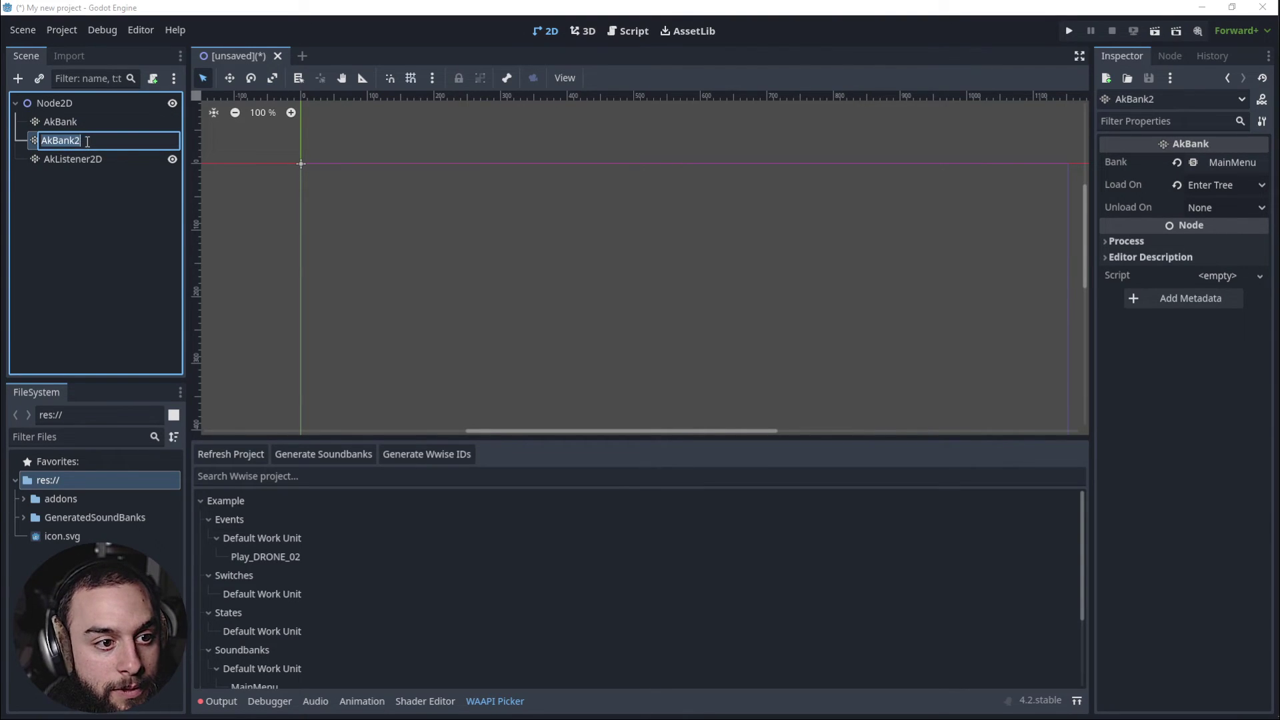
pyautogui.write('_')
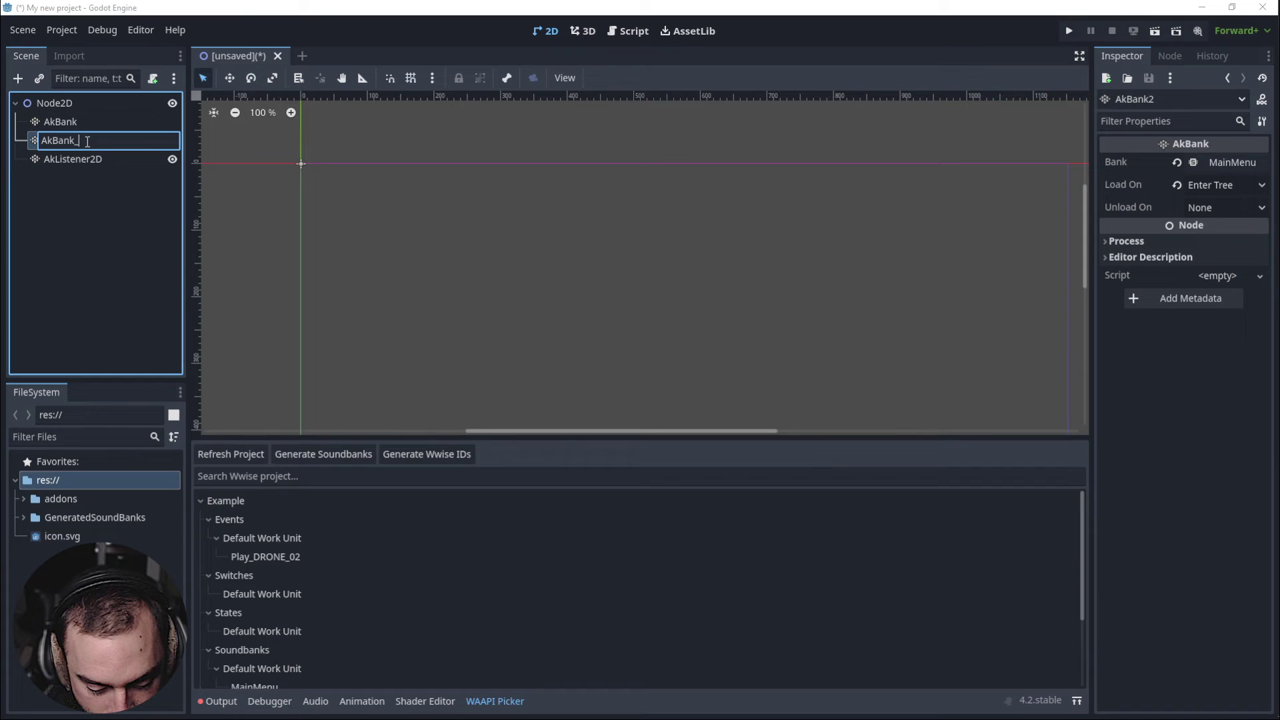
pyautogui.write('MainMenu')
pyautogui.press('Return')
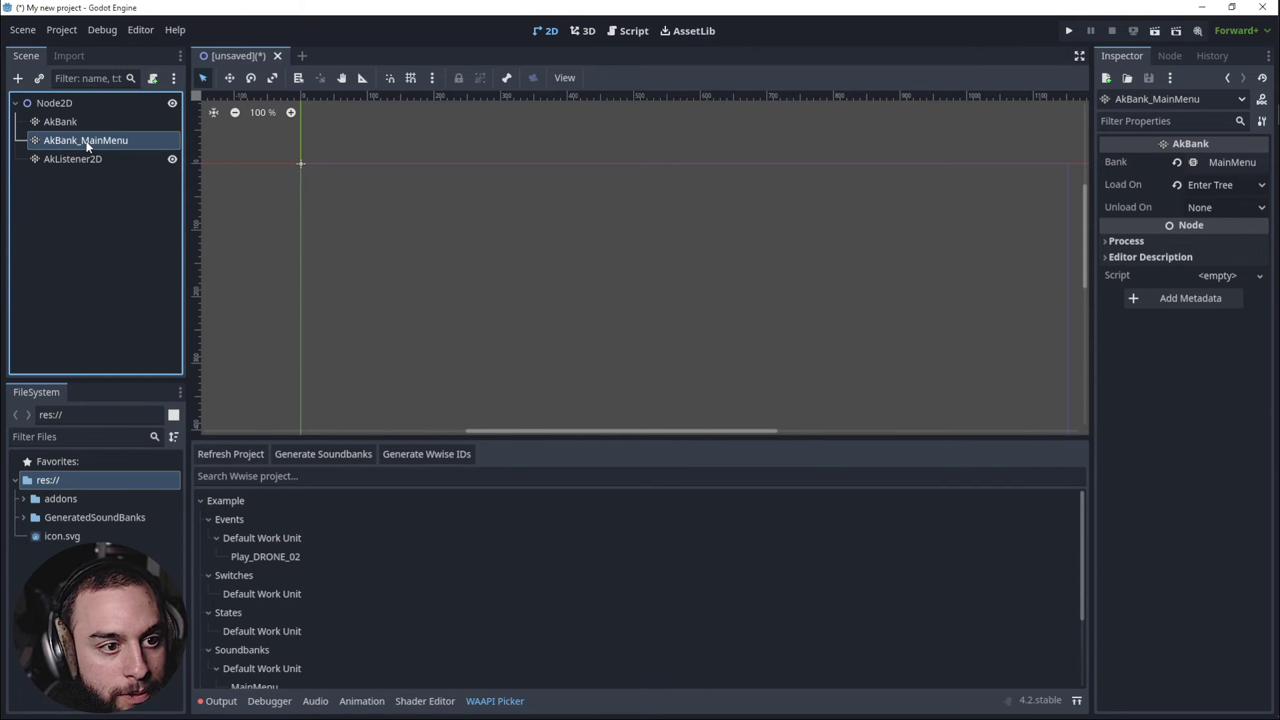
# - Nest AkBank_MainMenu under the Init bank node and rename that node AkBank_Init
pyautogui.moveTo(85, 140)
pyautogui.mouseDown()
pyautogui.moveTo(67, 122)
pyautogui.moveTo(78, 125)
pyautogui.mouseUp()
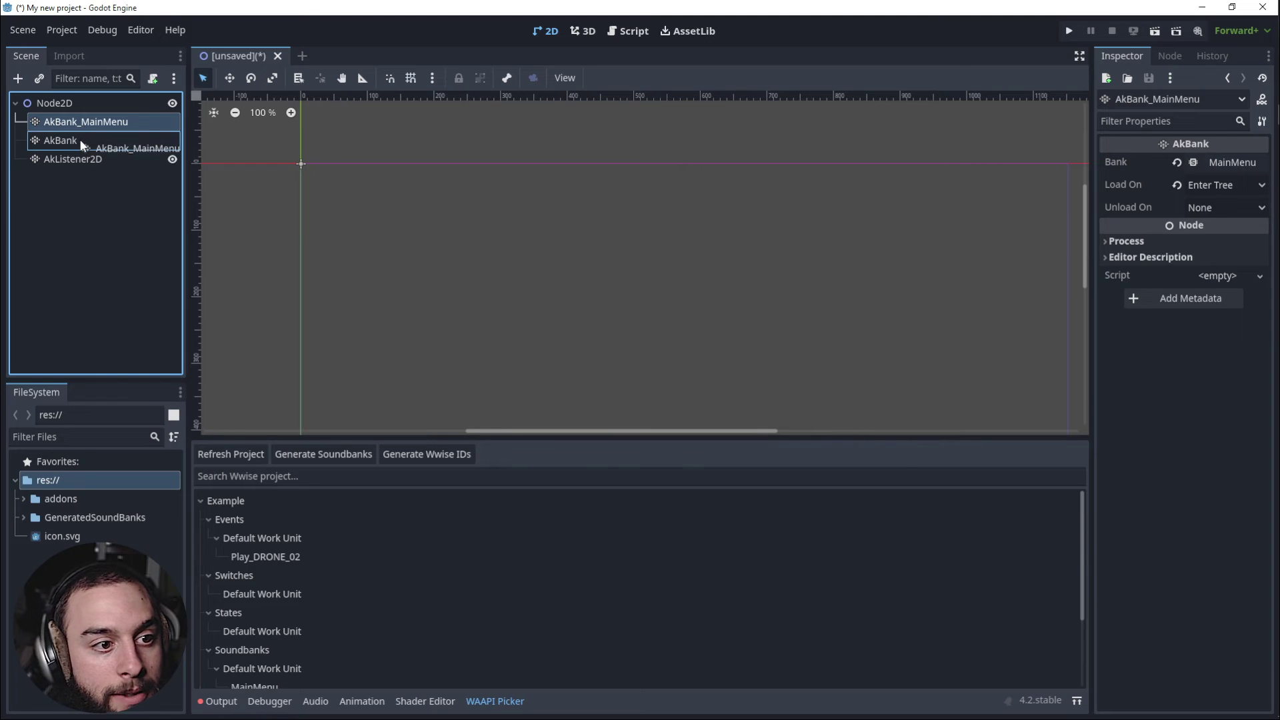
pyautogui.click(93, 123)
pyautogui.click(99, 124)
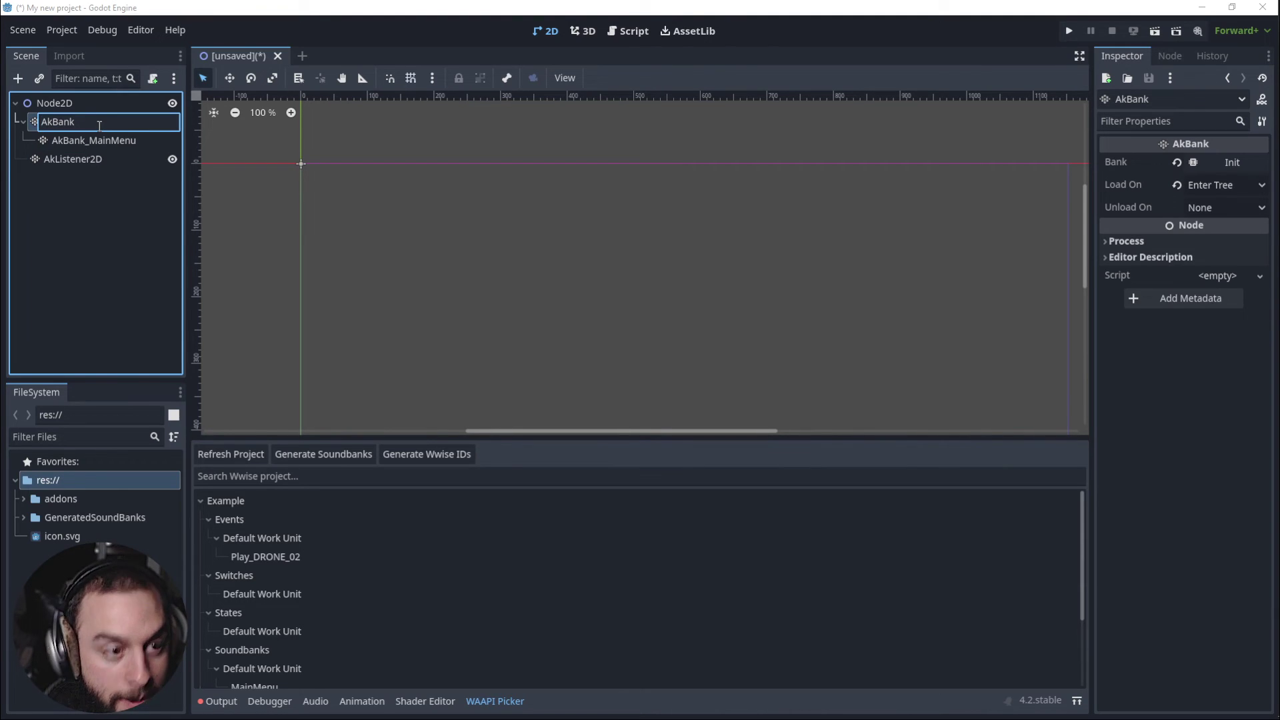
pyautogui.write('_Init')
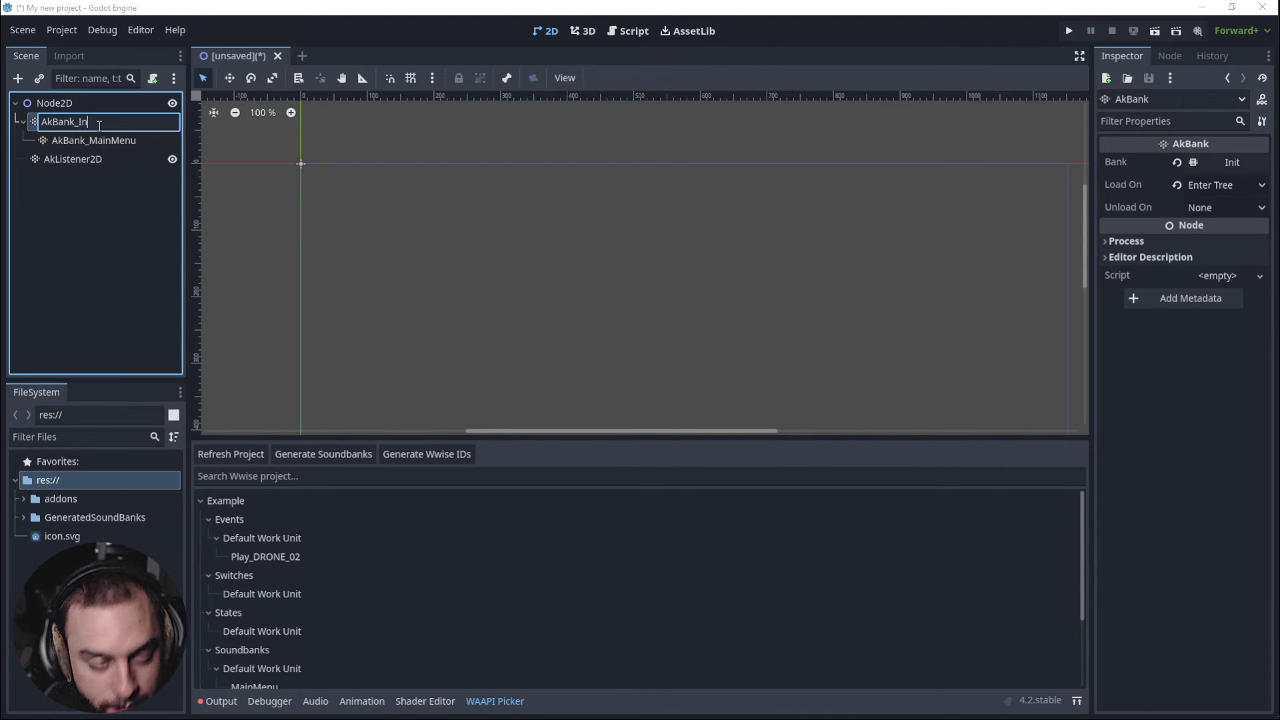
pyautogui.press('Return')
pyautogui.click(105, 253)
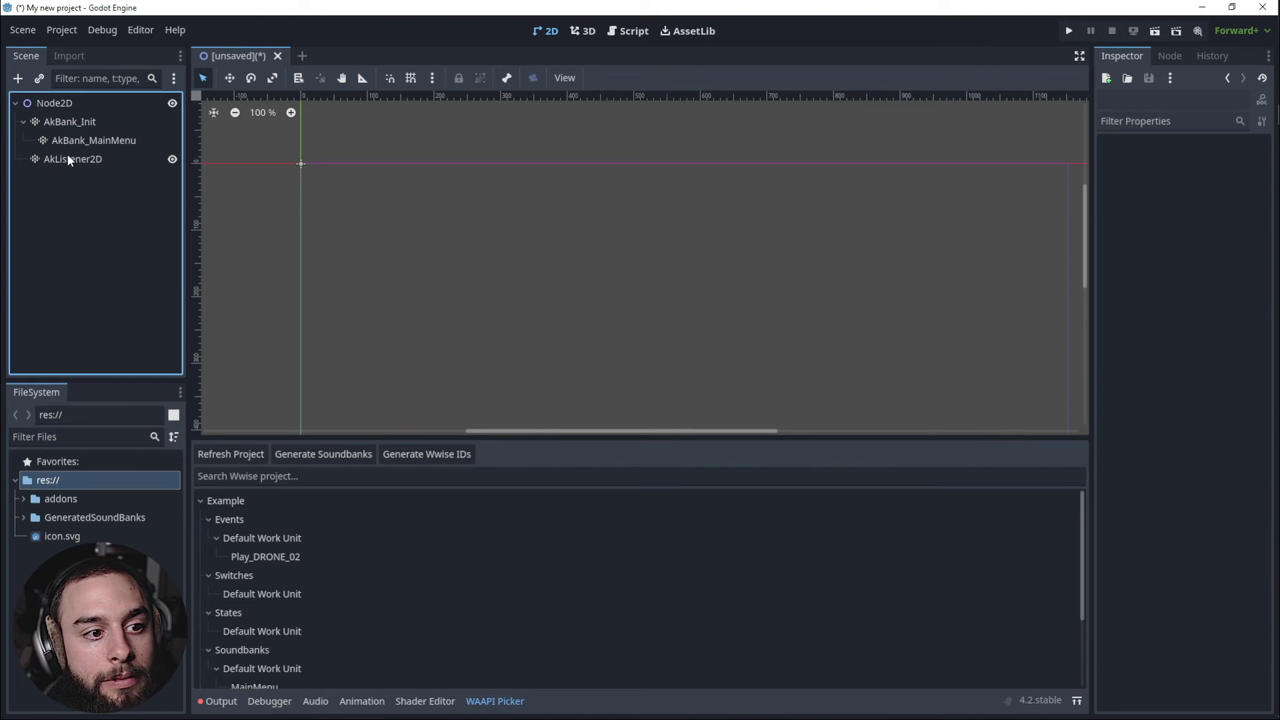
# - Add an AkEvent2D child node under AkBank_MainMenu
pyautogui.click(83, 141)
pyautogui.hotkey('ctrl', 'a')
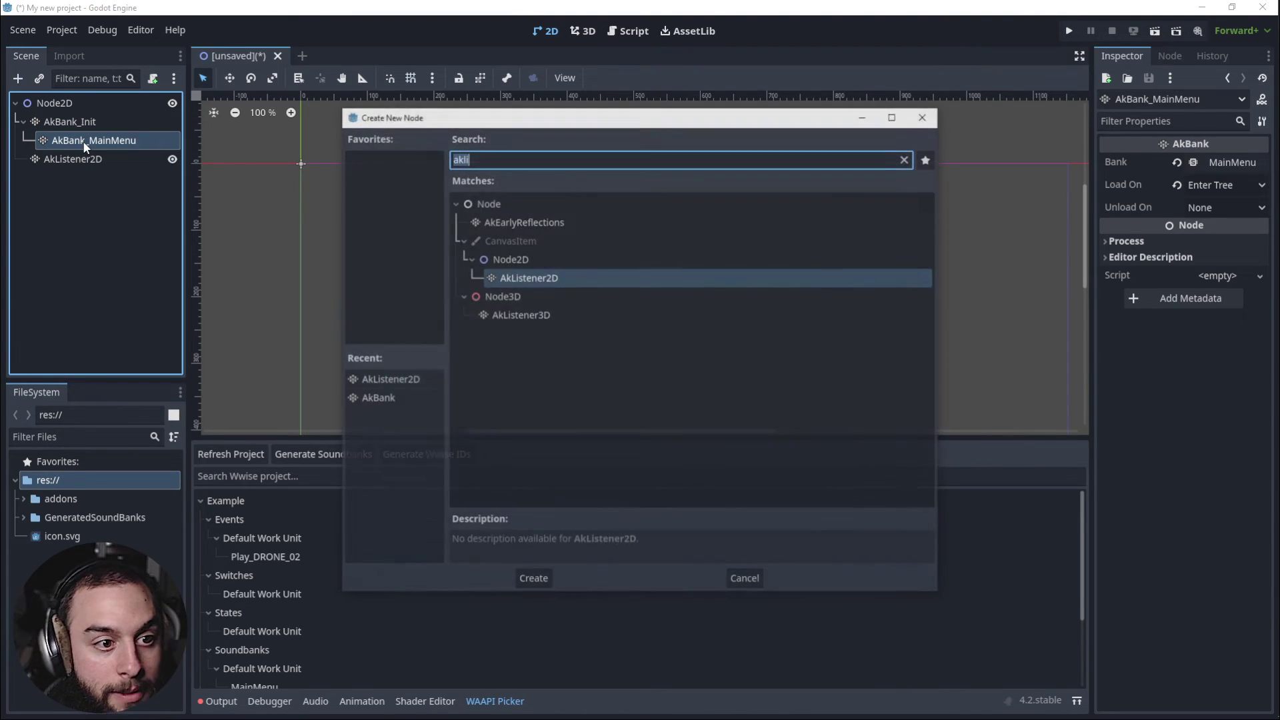
pyautogui.write('ak')
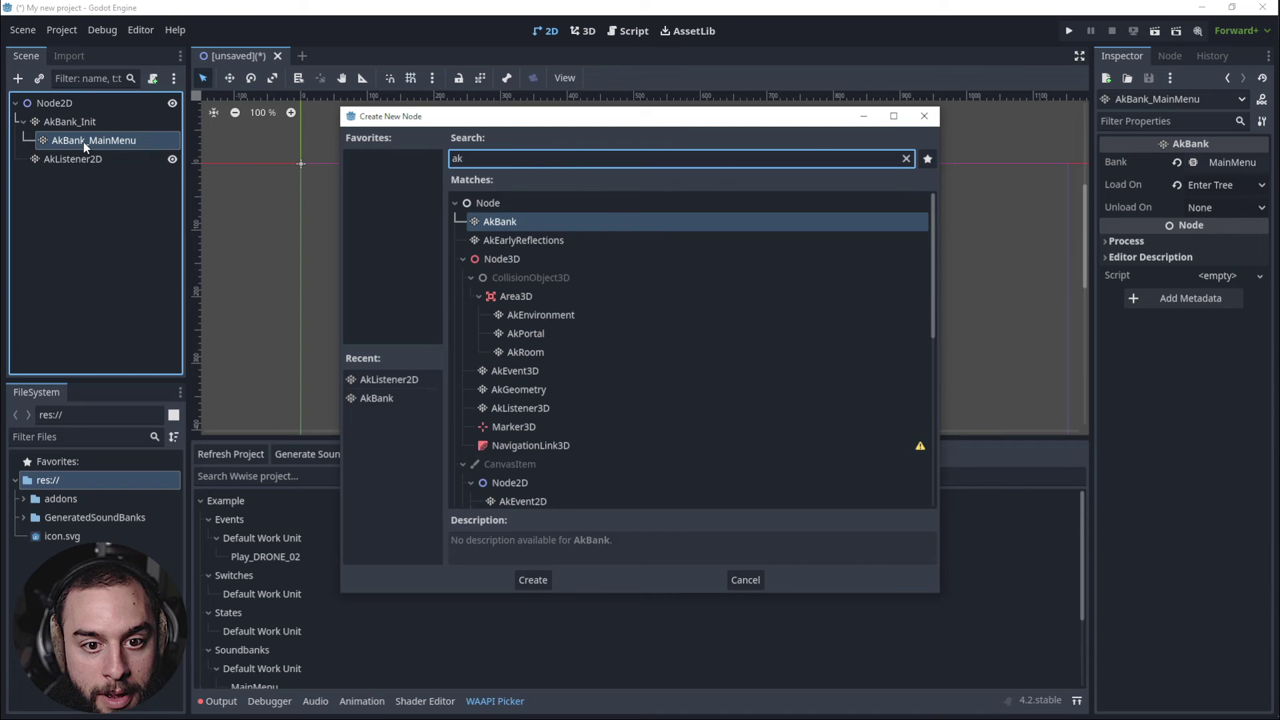
pyautogui.write('ev')
pyautogui.press('Return')
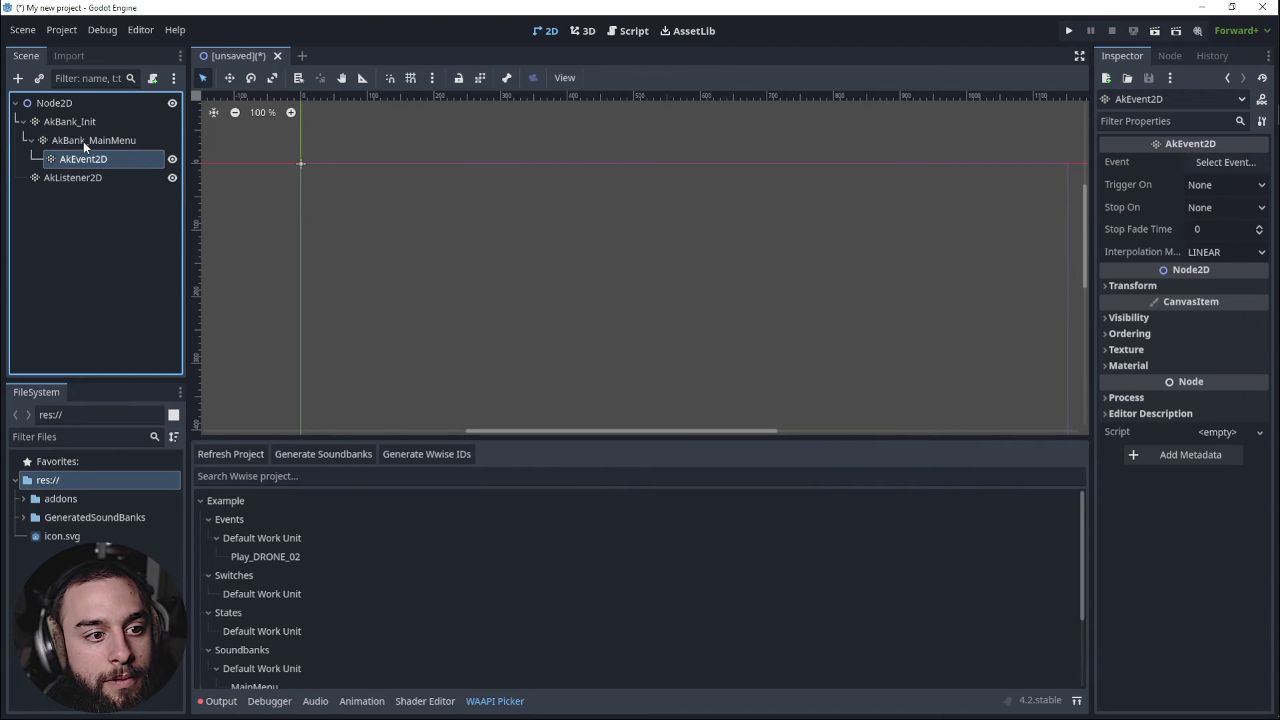
# - Assign Play_DRONE_02 to the AkEvent2D and set Trigger On to Enter Tree
pyautogui.click(1215, 162)
pyautogui.doubleClick(946, 122)
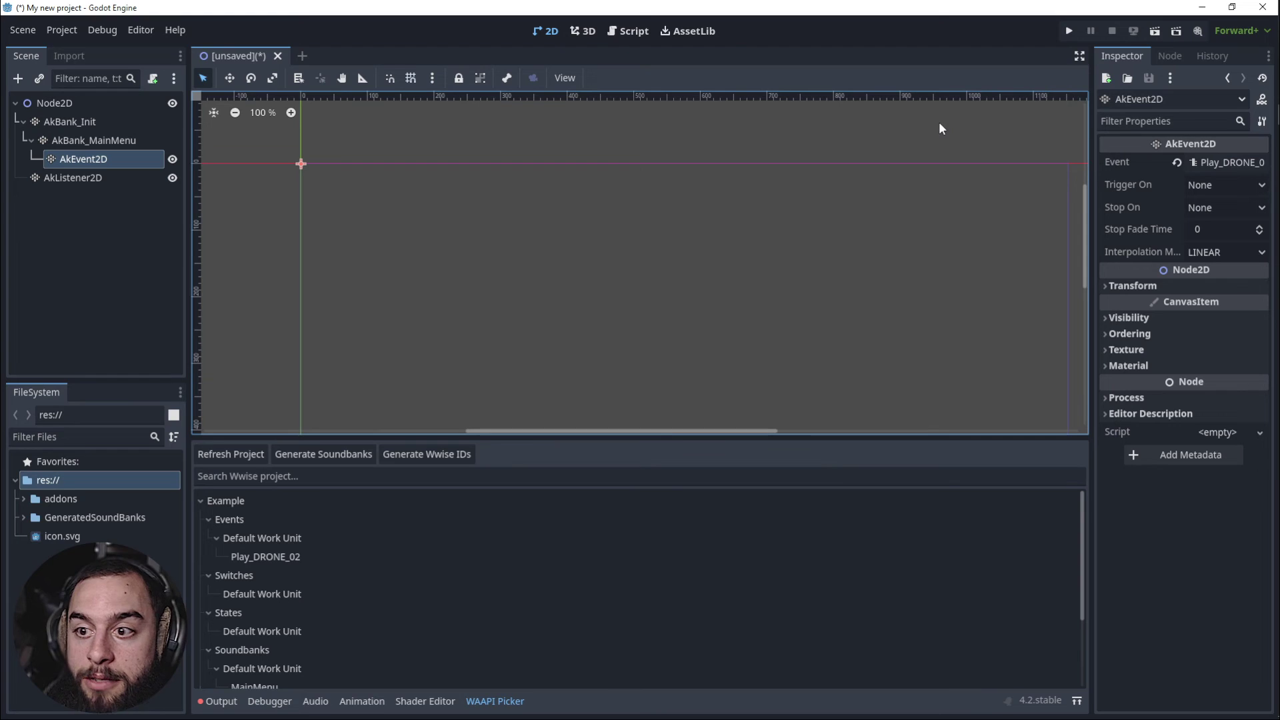
pyautogui.click(1234, 186)
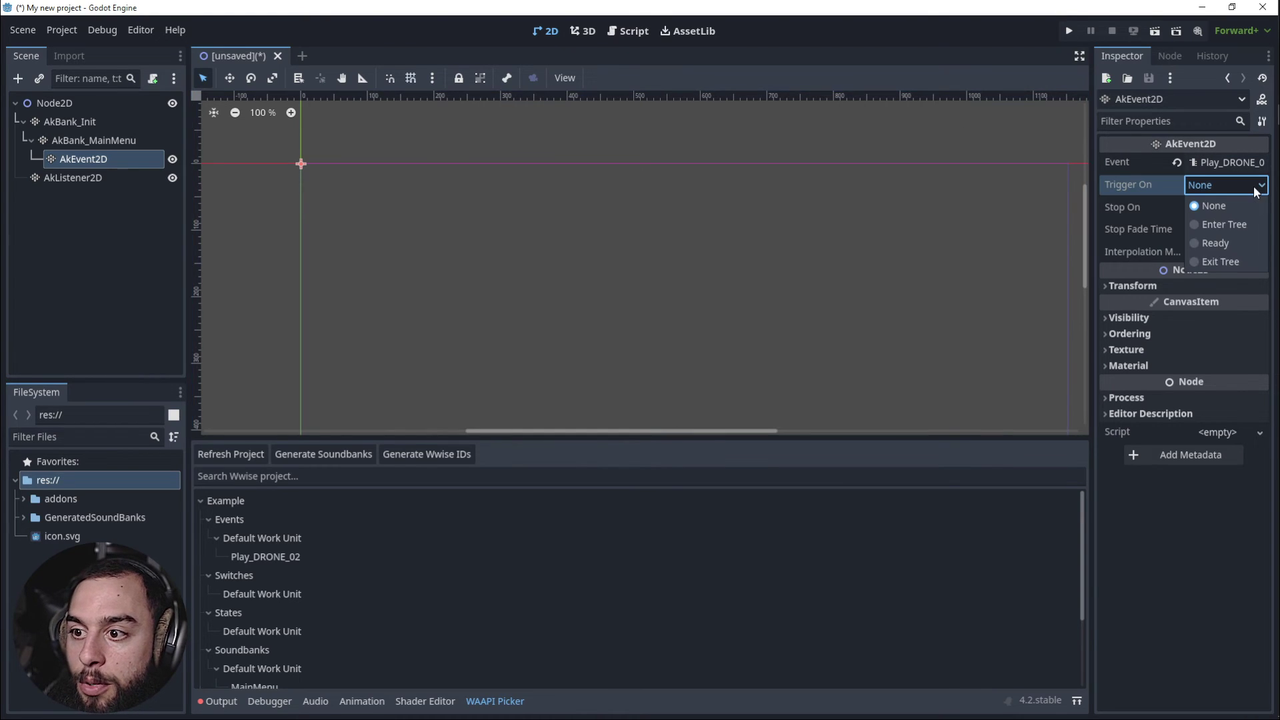
pyautogui.click(1240, 223)
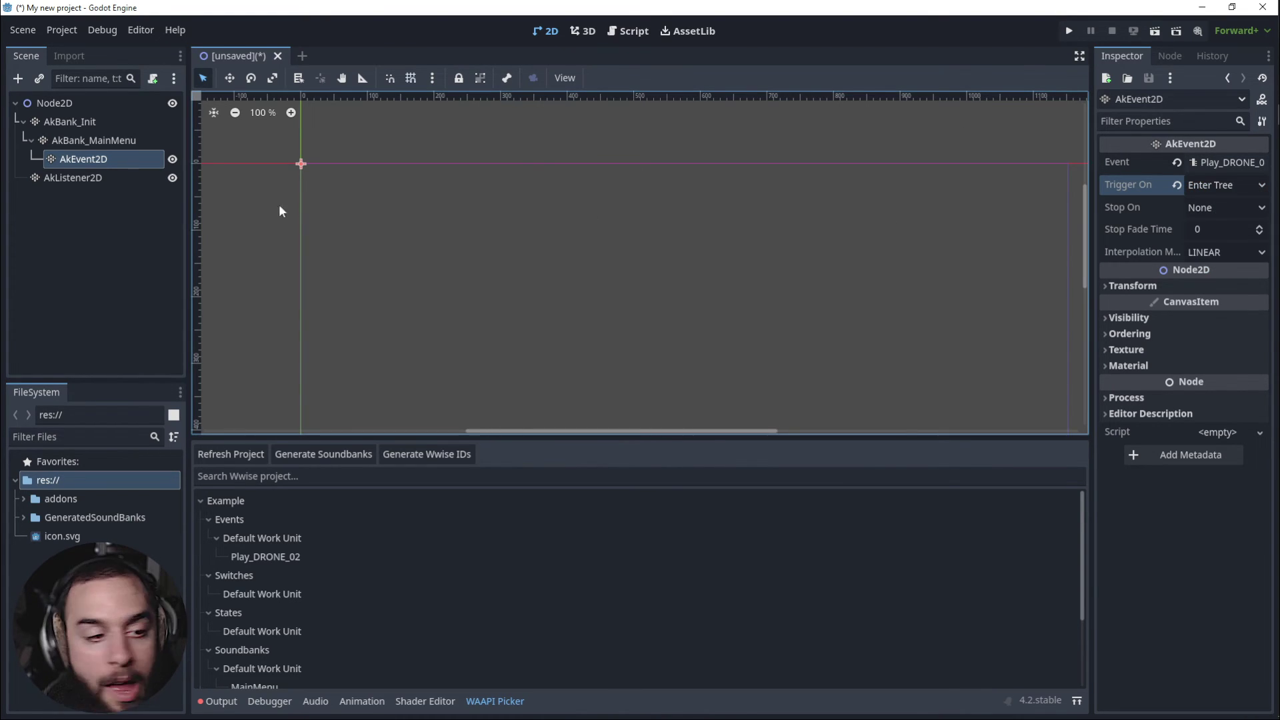
# - Review the settings of AkBank_Init, AkBank_MainMenu and the AkEvent2D nodes
pyautogui.click(84, 122)
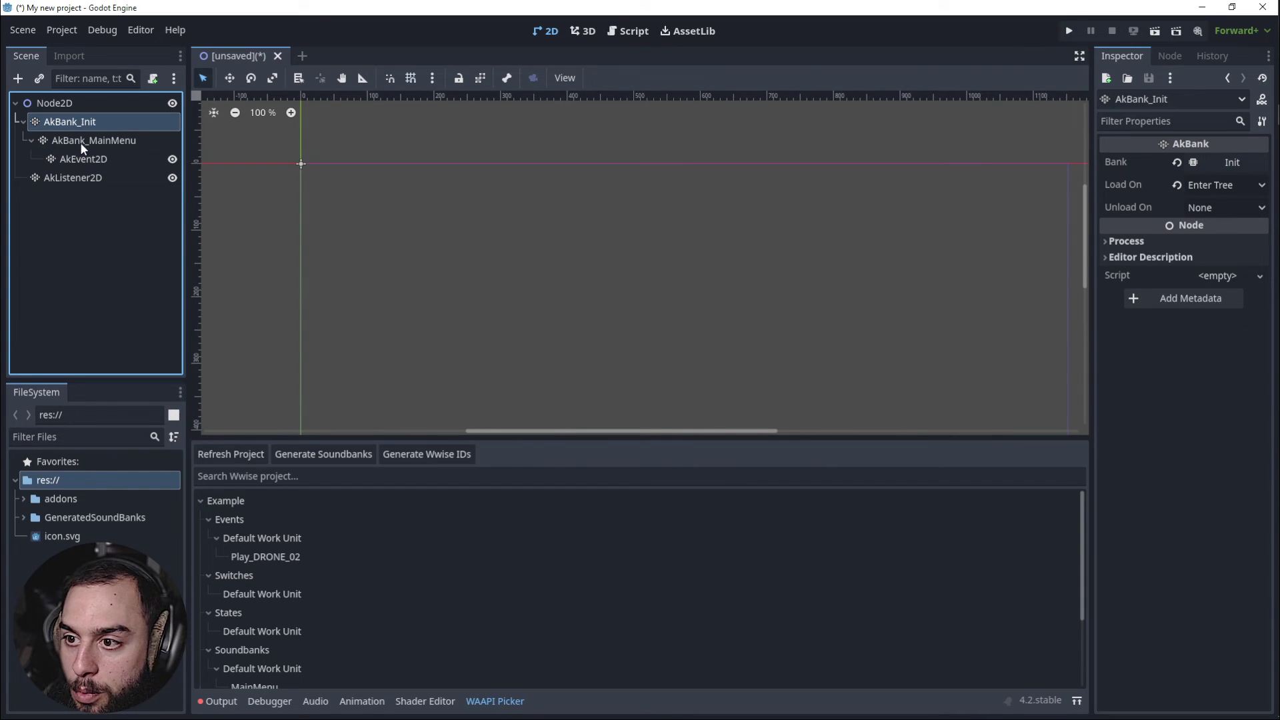
pyautogui.click(80, 142)
pyautogui.click(85, 159)
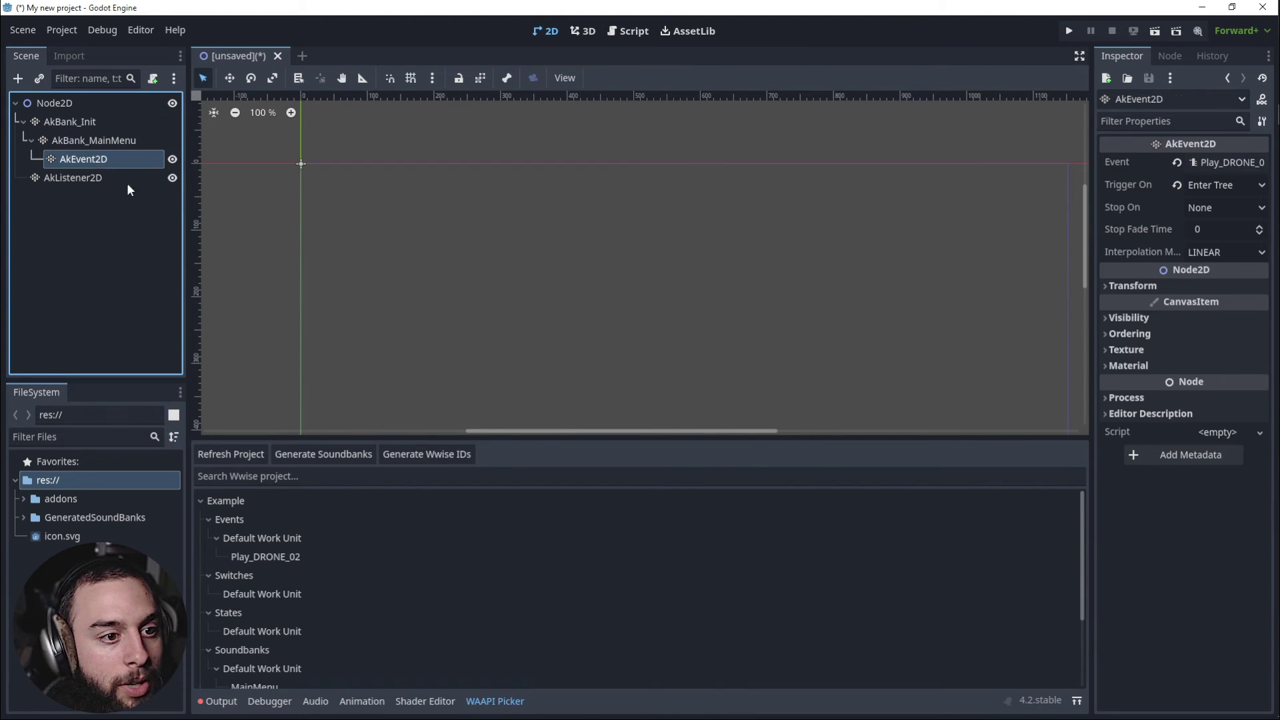
pyautogui.click(458, 244)
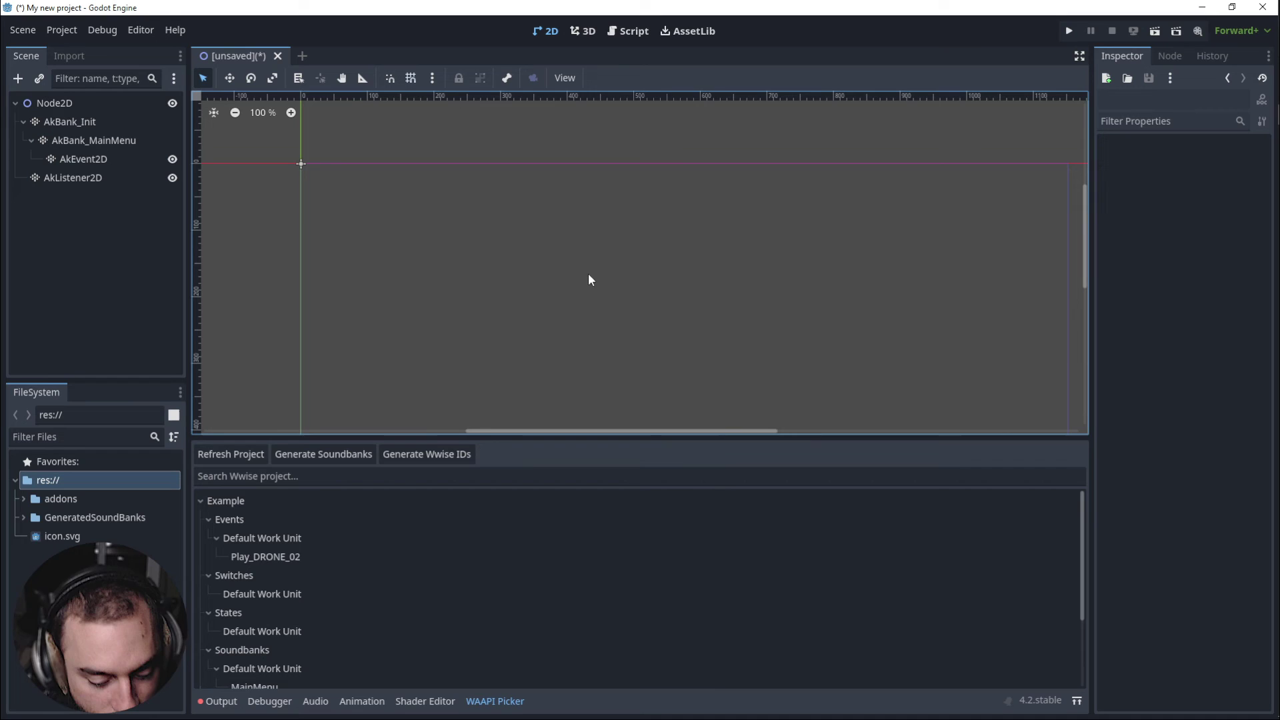
# - Run the project, setting the current scene as main and saving it as node_2d
pyautogui.click(1069, 32)
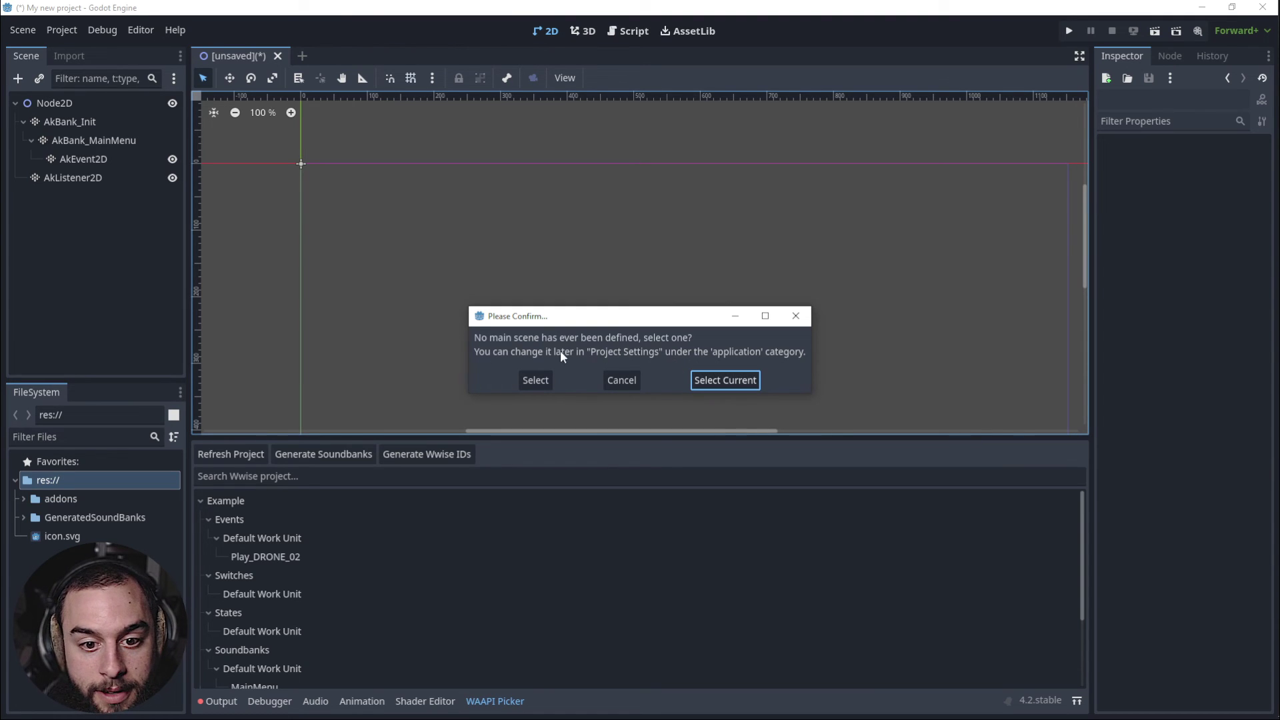
pyautogui.click(730, 379)
pyautogui.click(510, 578)
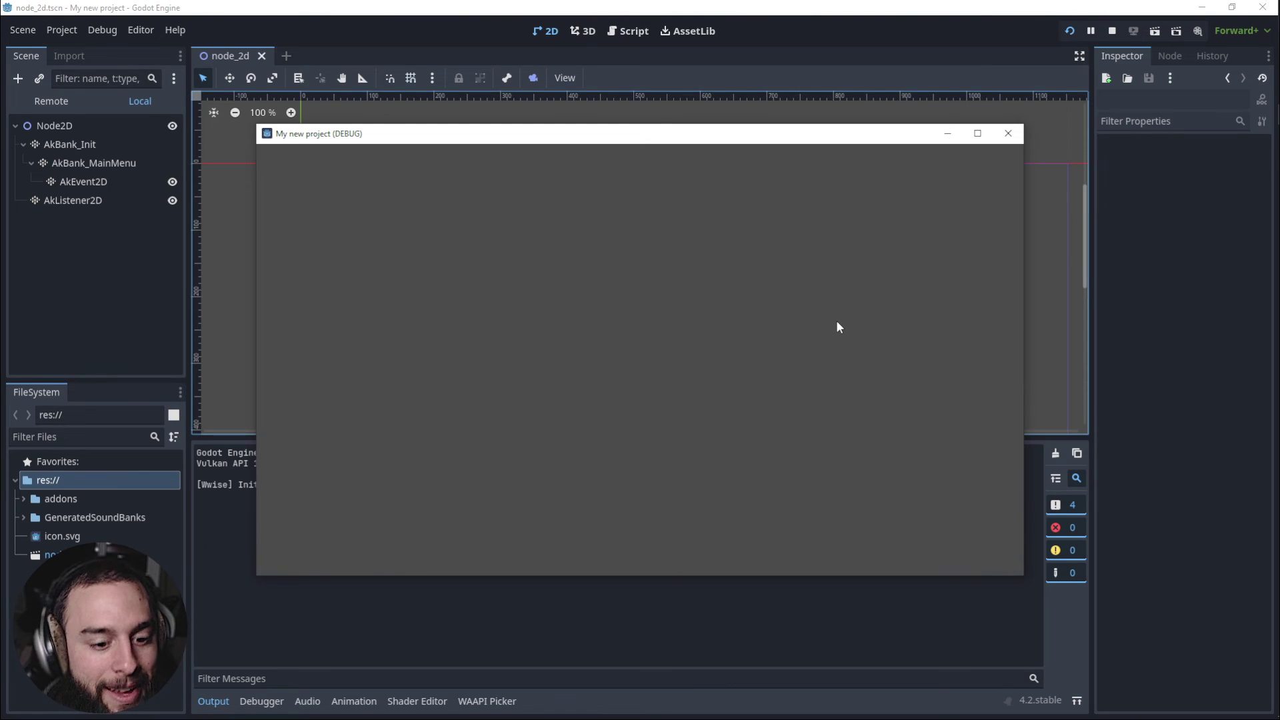
# - Switch to the Wwise project in the Sound Designer layout
pyautogui.hotkey('alt', 'Tab')
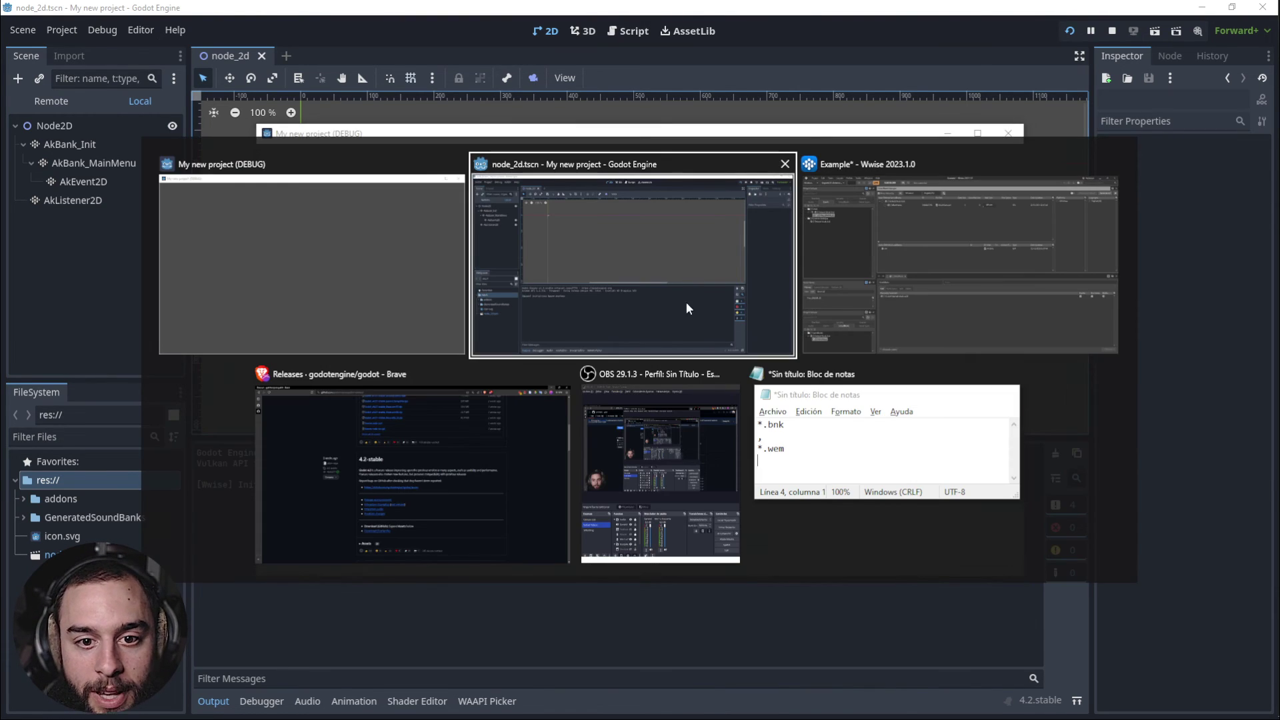
pyautogui.click(906, 289)
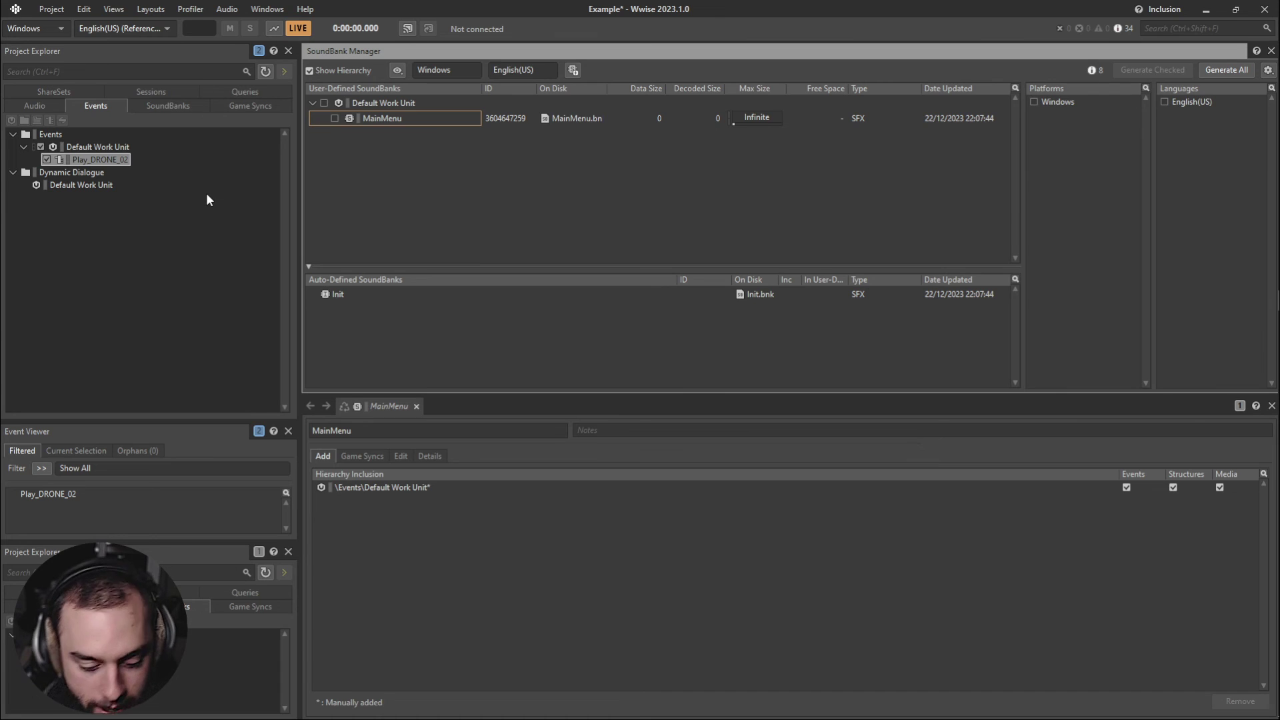
pyautogui.press('F5')
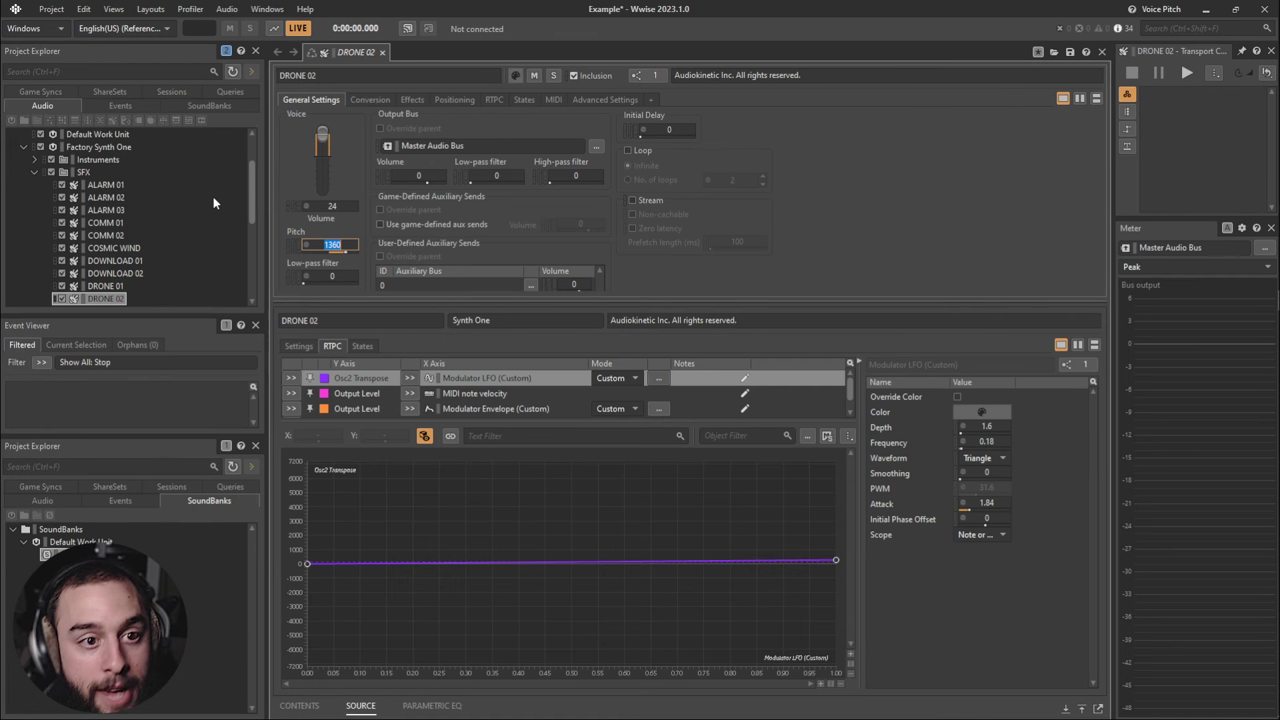
pyautogui.click(274, 28)
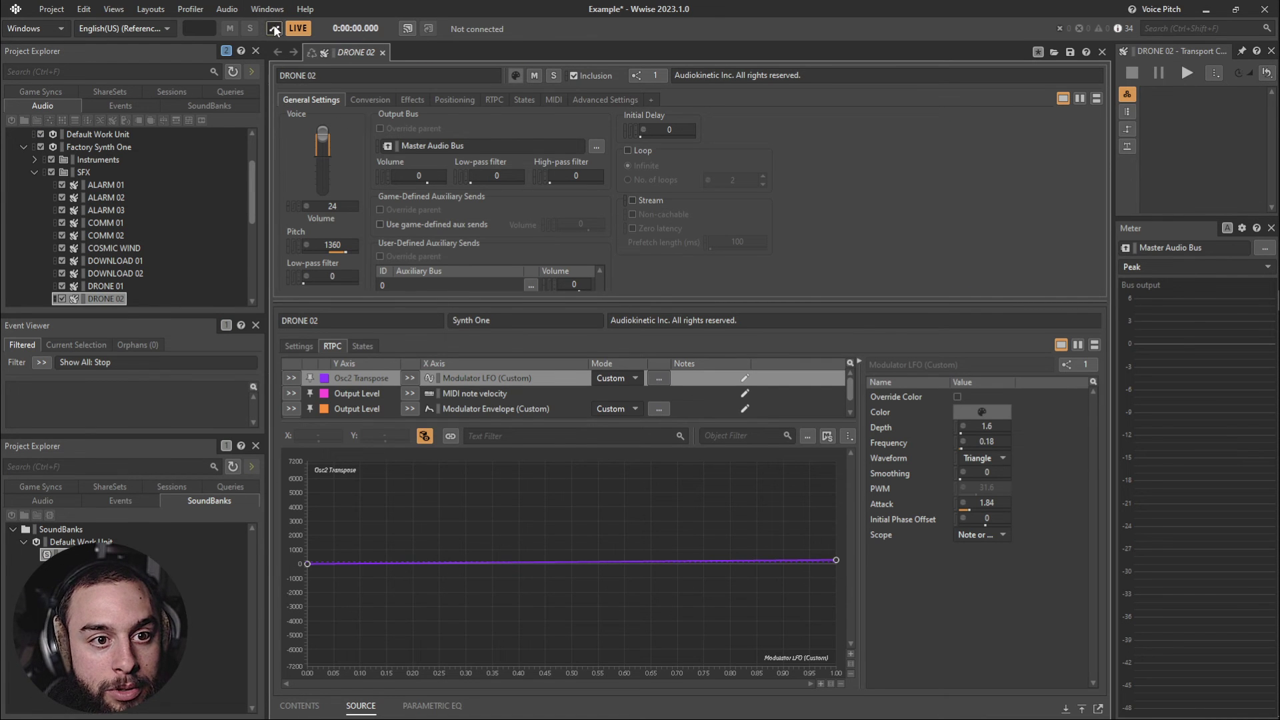
# - Connect Wwise to the running game on local host to start profiling
pyautogui.click(408, 29)
pyautogui.click(377, 274)
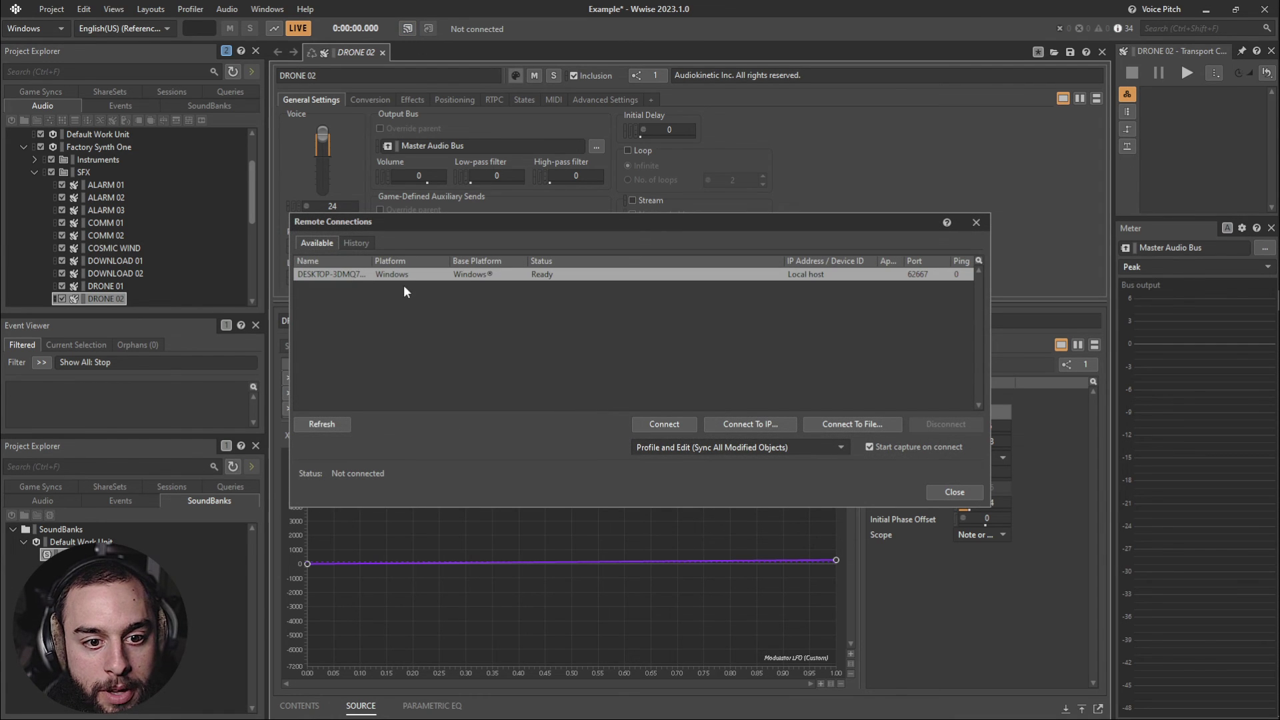
pyautogui.click(664, 424)
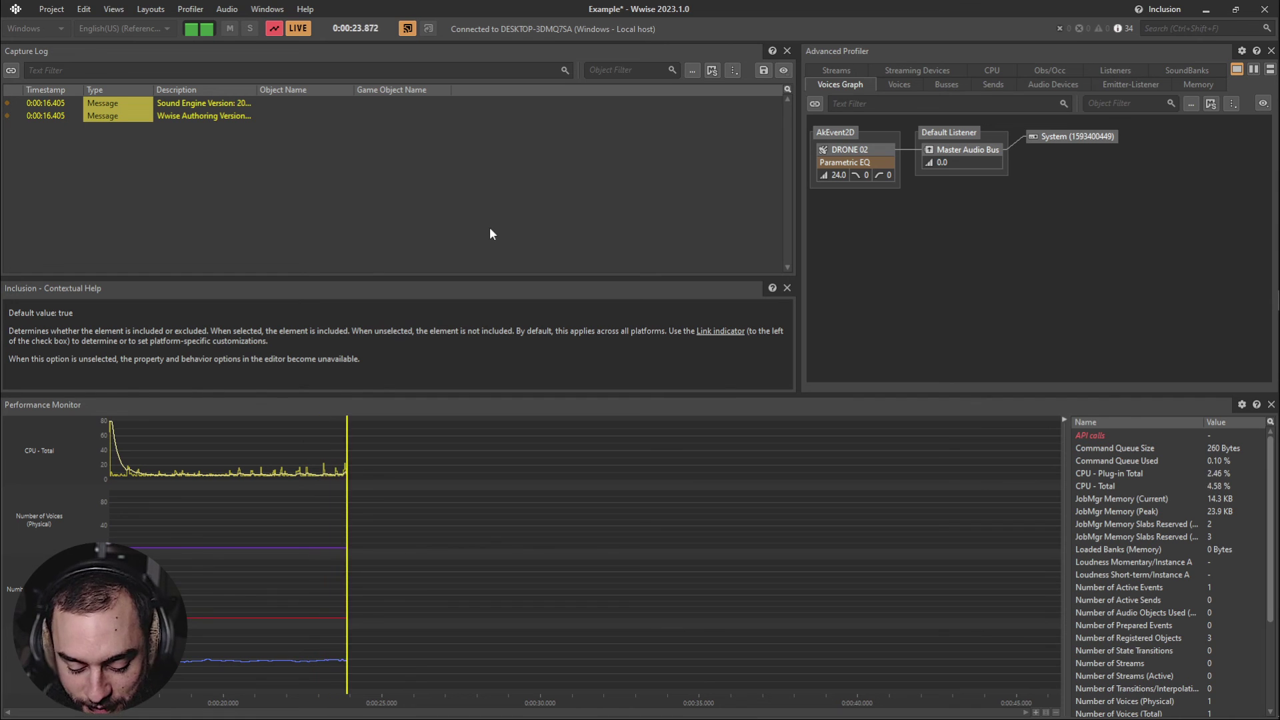
# - Return to the Godot editor and stop the running game with F8
pyautogui.hotkey('alt', 'Tab')
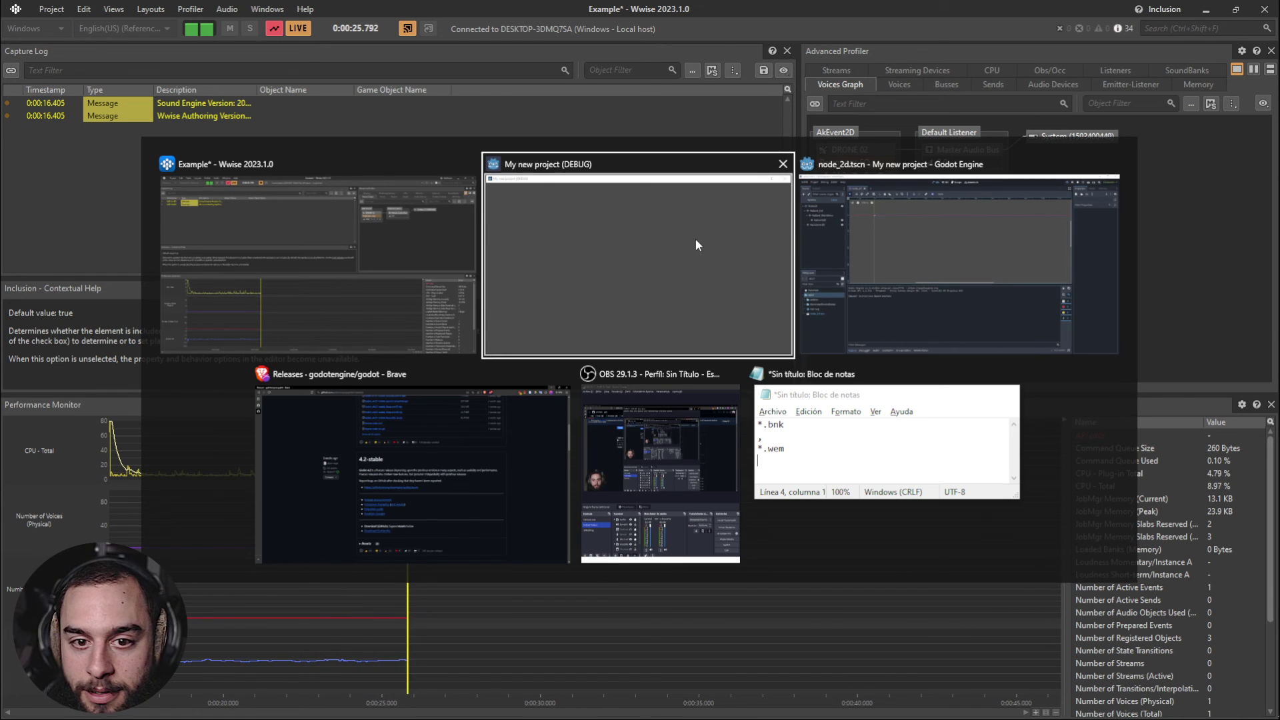
pyautogui.click(879, 243)
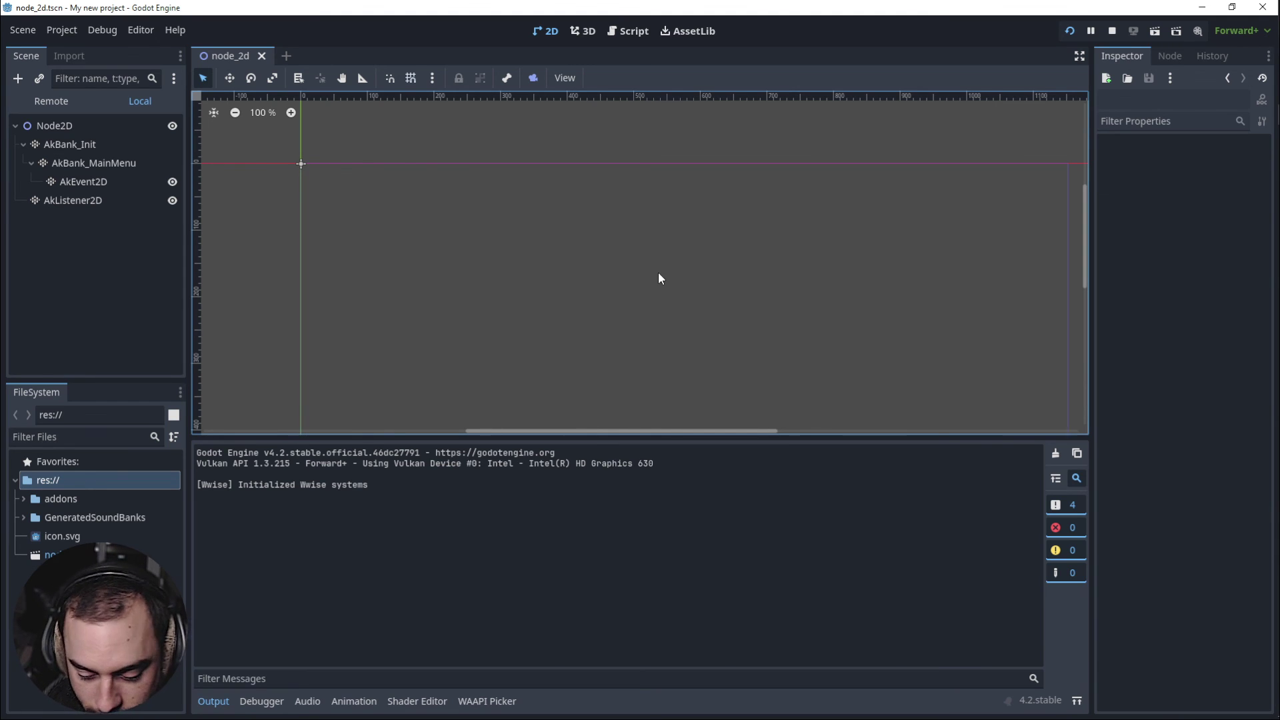
pyautogui.press('F8')
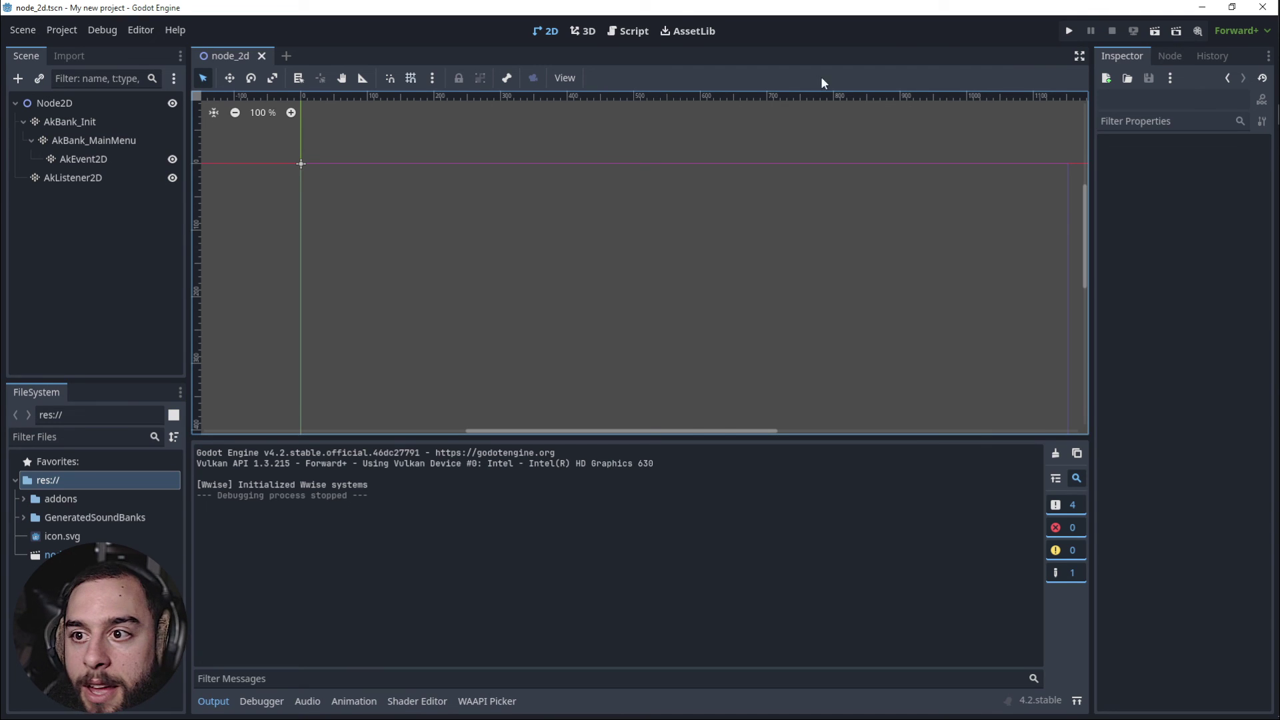